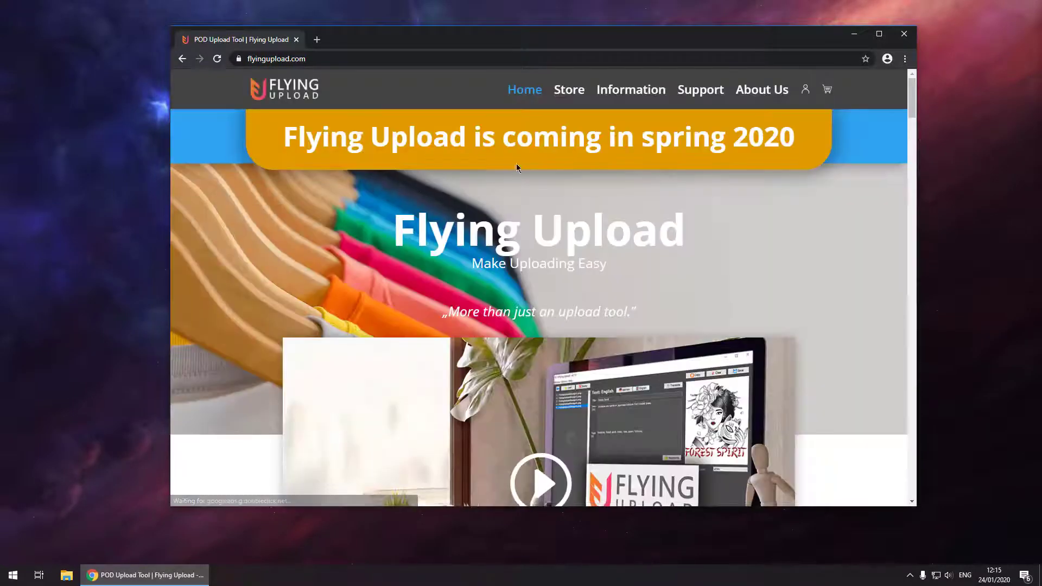
# From the user icon's login page, accept the autofilled username and enter the account password.
pyautogui.click(805, 89)
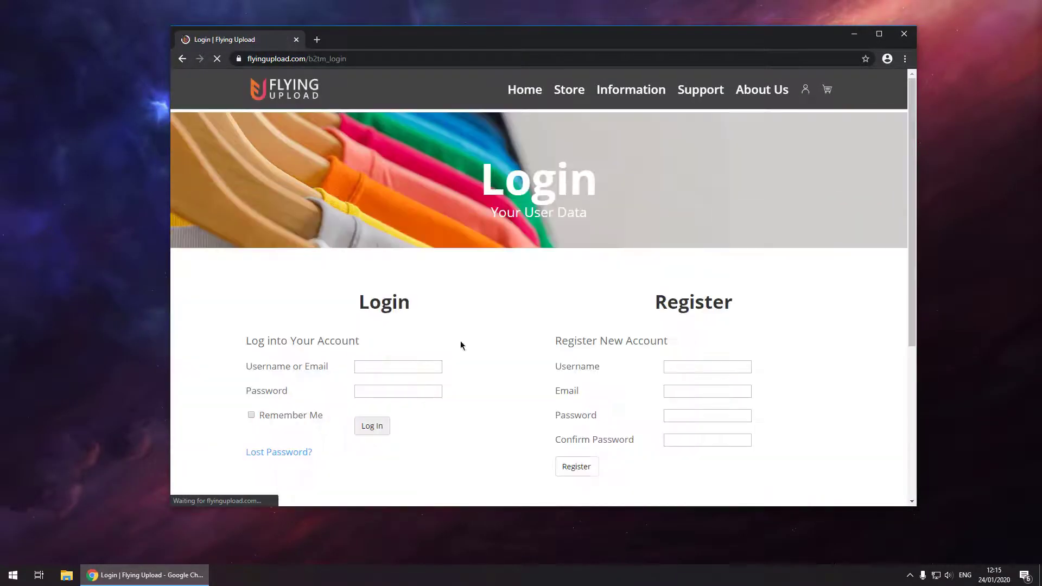
pyautogui.click(372, 366)
pyautogui.write('f')
pyautogui.press('Down')
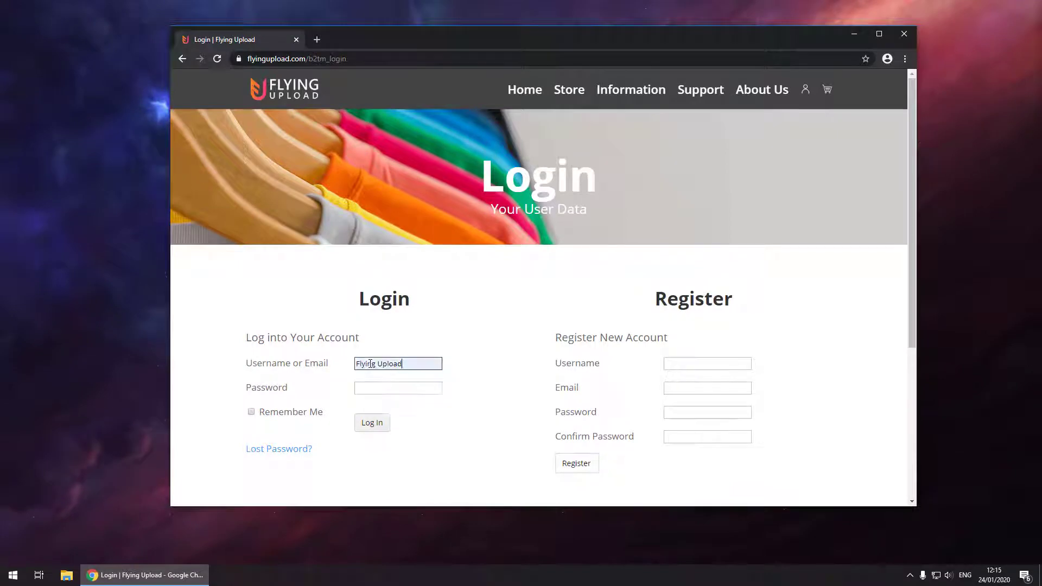
pyautogui.press('Tab')
pyautogui.write('******')
# Log in and download the FlyingUploadPro-Windows file from the Downloads section.
pyautogui.click(368, 419)
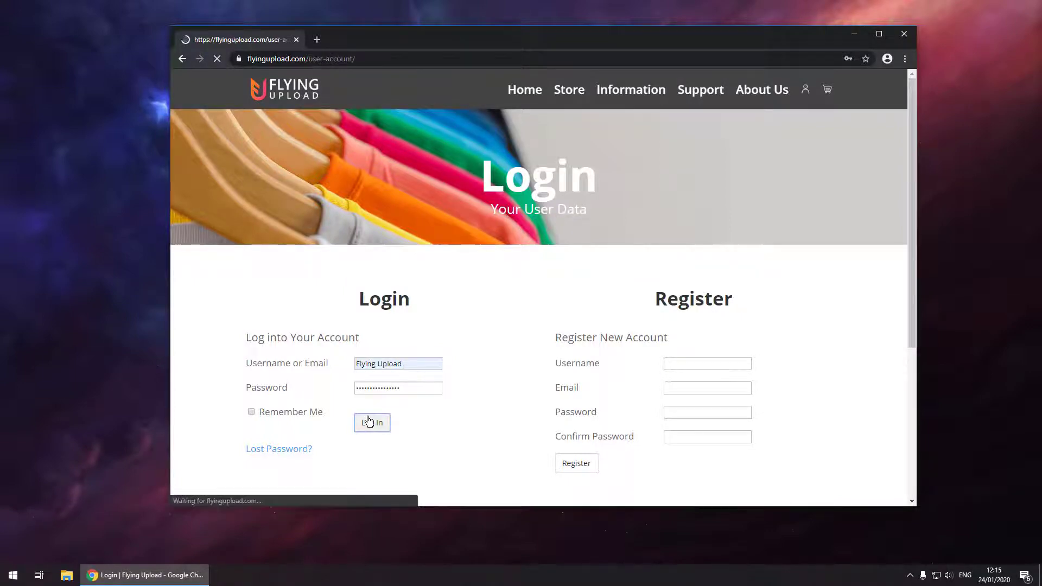
pyautogui.scroll(-3, 479, 340)
pyautogui.scroll(-5, 479, 340)
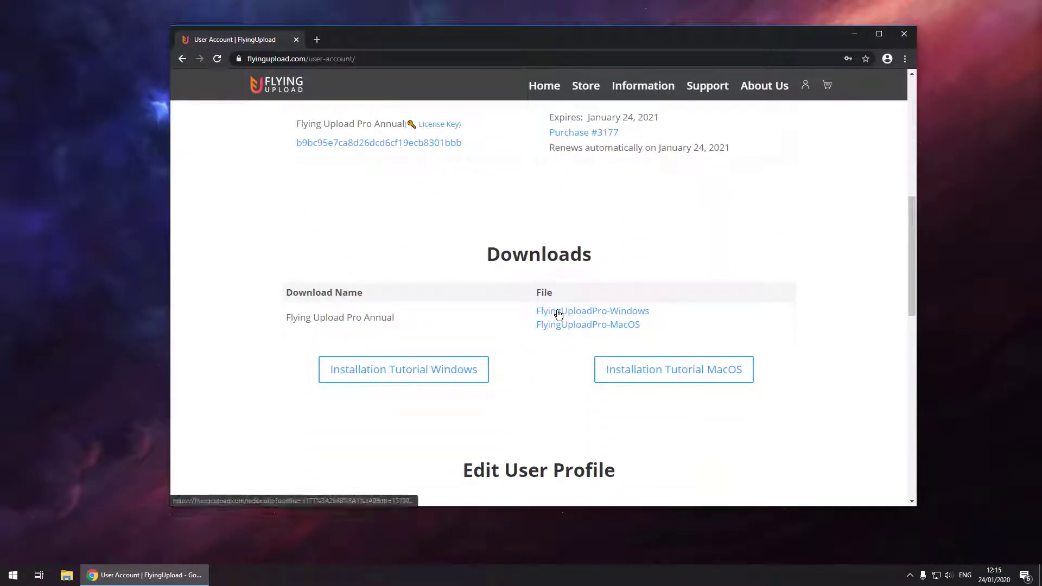
pyautogui.click(558, 312)
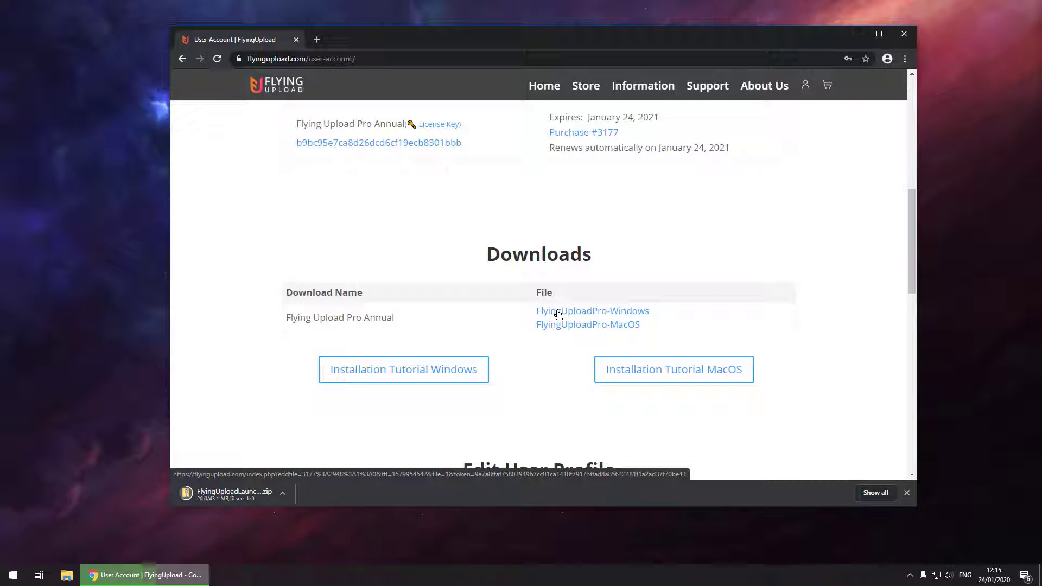
# Show the downloaded zip in File Explorer and extract it into Downloads with 7-Zip.
pyautogui.click(282, 494)
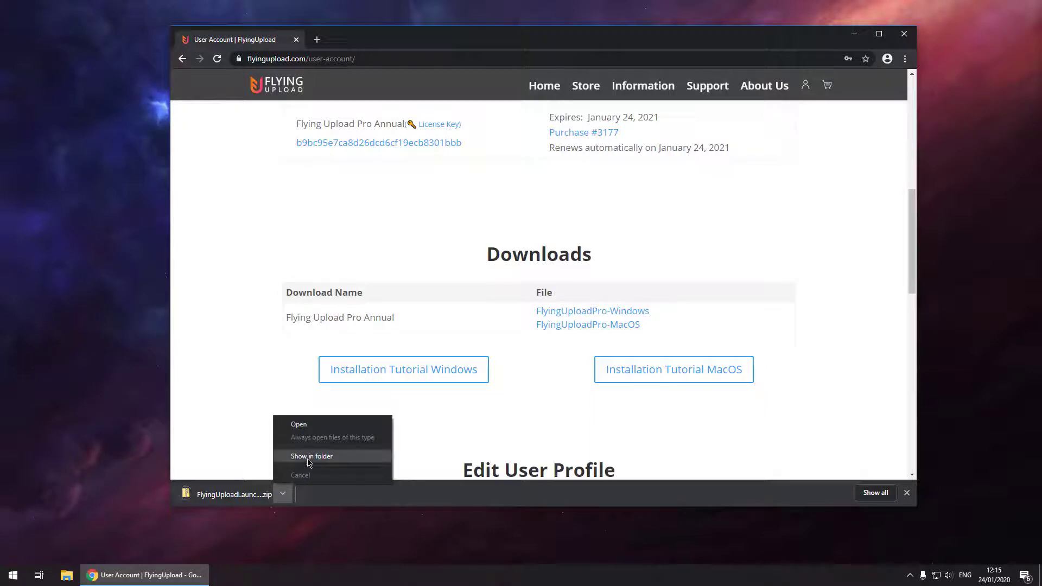
pyautogui.click(309, 457)
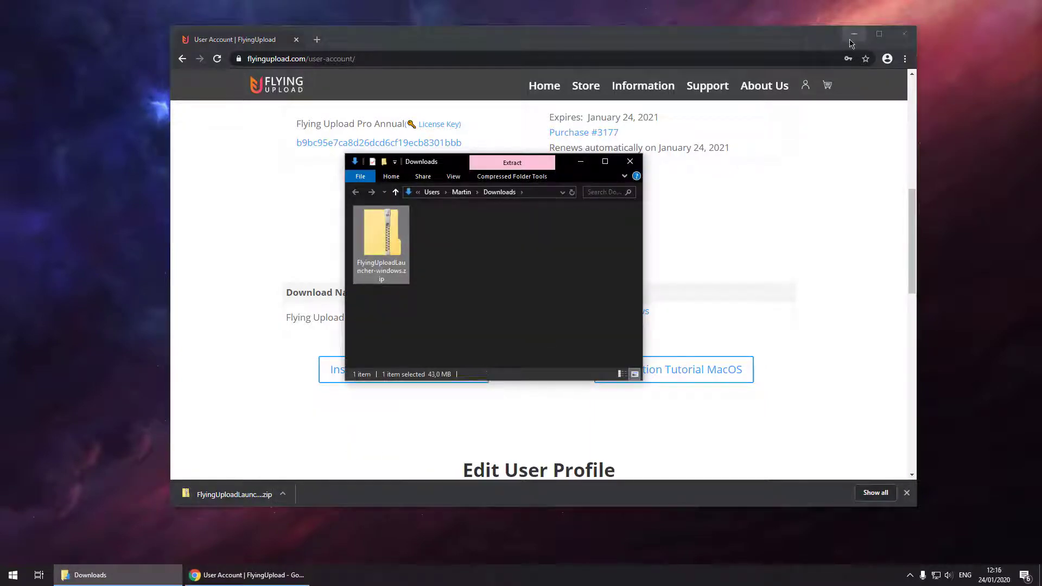
pyautogui.click(851, 40)
pyautogui.rightClick(400, 240)
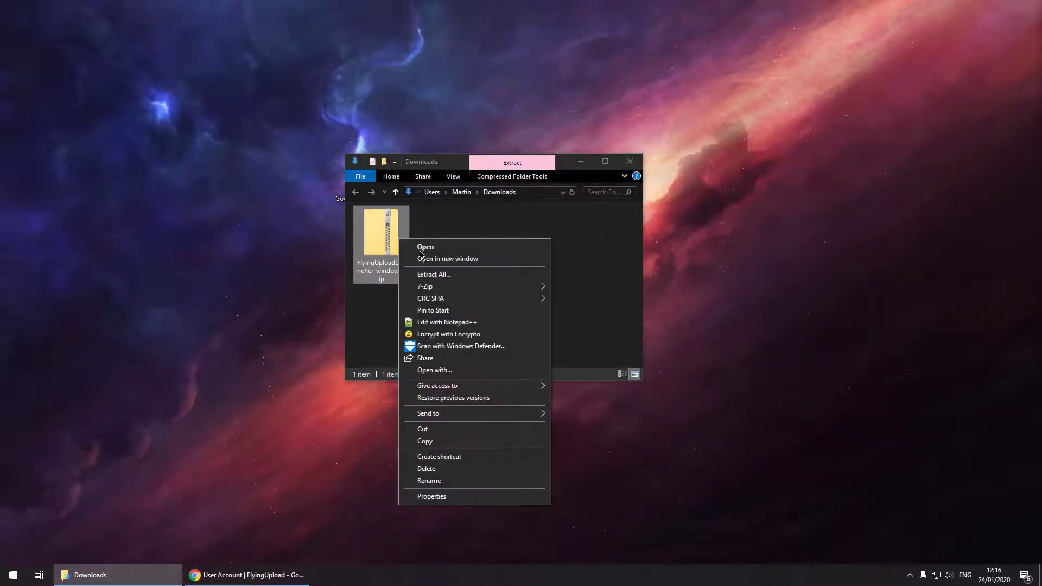
pyautogui.moveTo(488, 286)
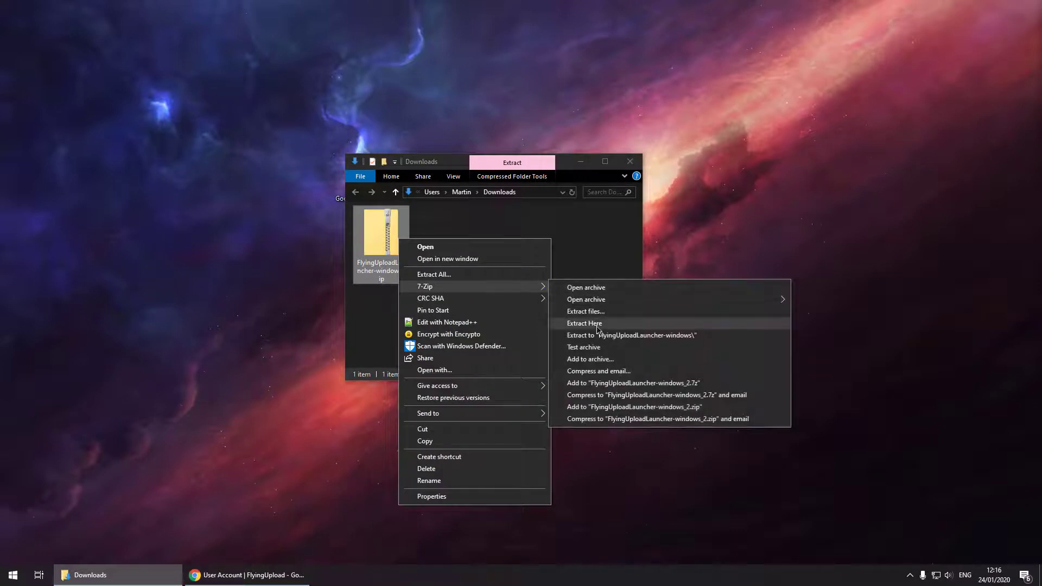
pyautogui.click(598, 329)
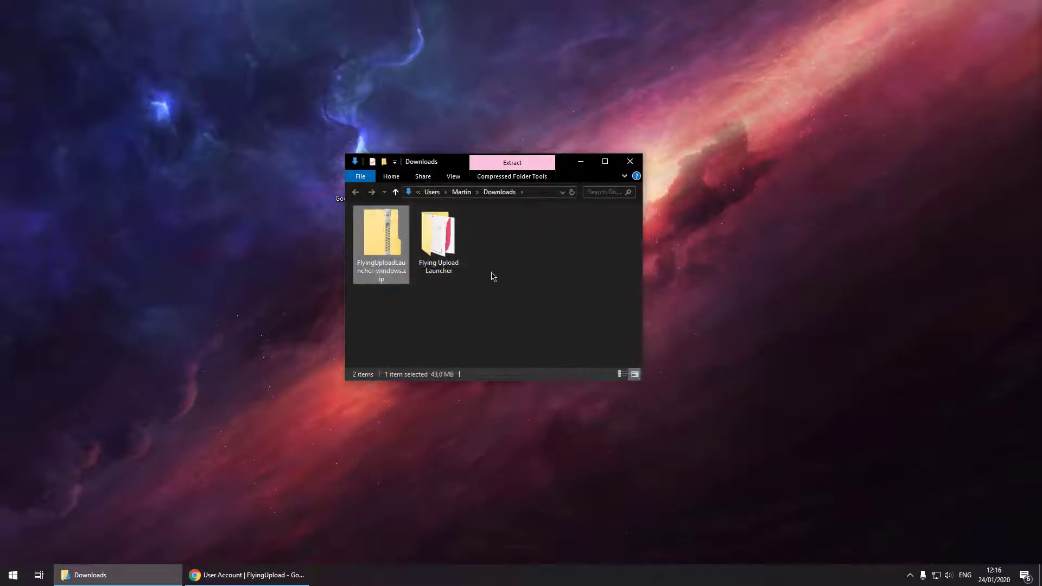
# Open the Flying Upload Launcher folder and run the launcher program.
pyautogui.doubleClick(438, 239)
pyautogui.click(412, 248)
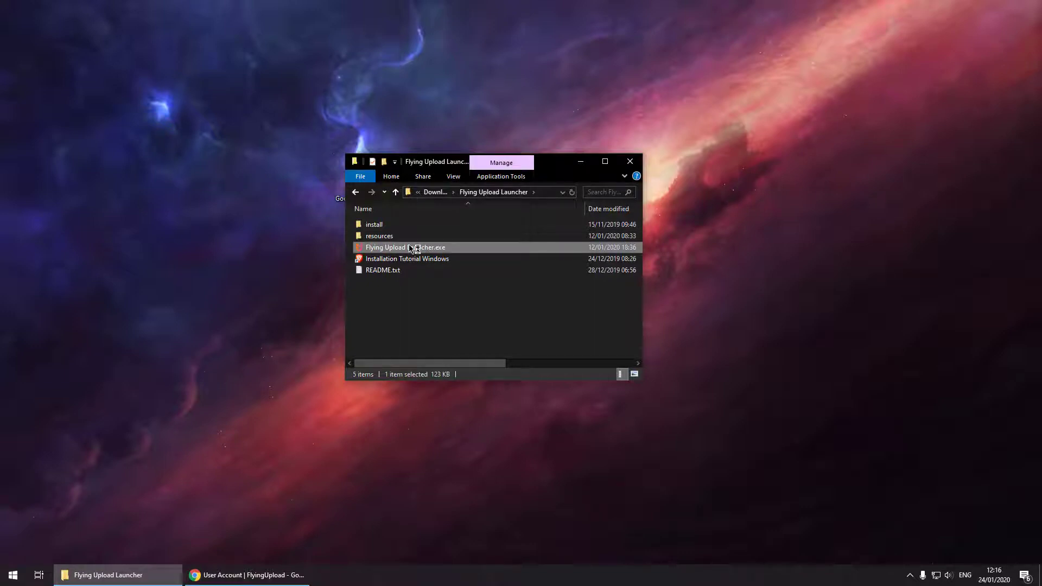
pyautogui.doubleClick(413, 249)
# Copy the licence key from the Flying Upload account page in Chrome.
pyautogui.click(580, 161)
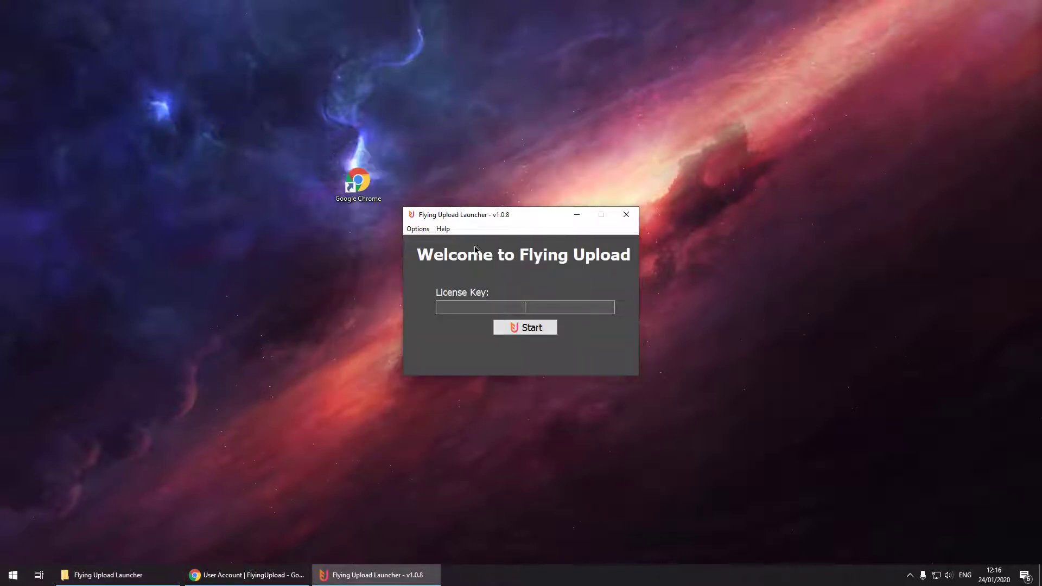
pyautogui.click(267, 571)
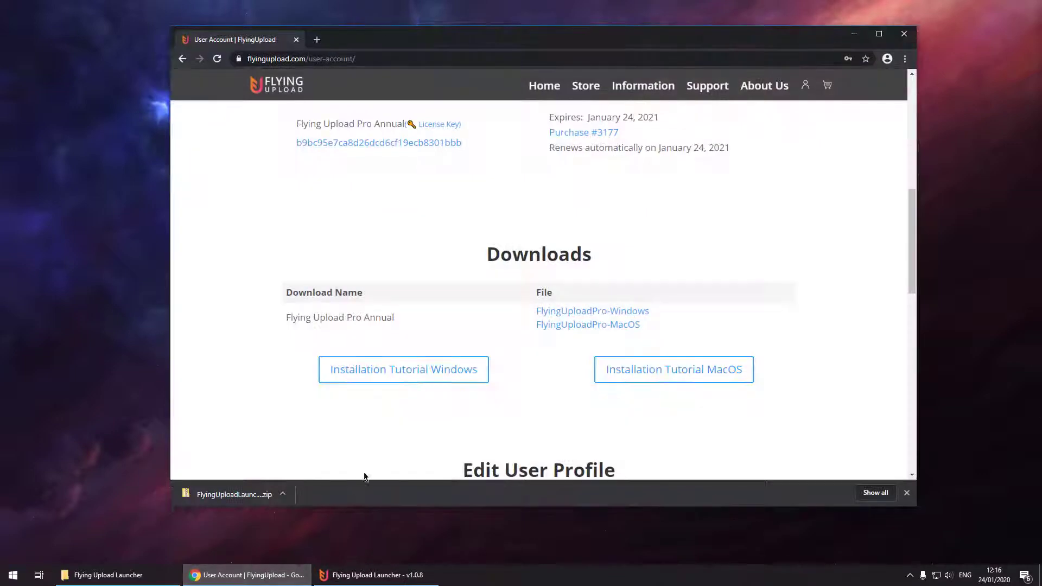
pyautogui.scroll(4, 462, 317)
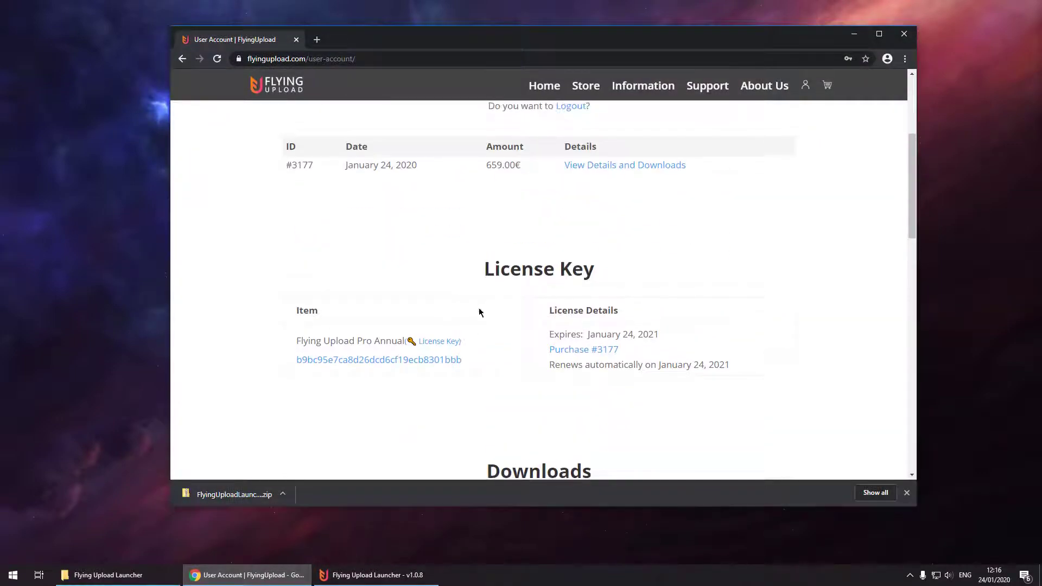
pyautogui.doubleClick(396, 362)
pyautogui.rightClick(396, 364)
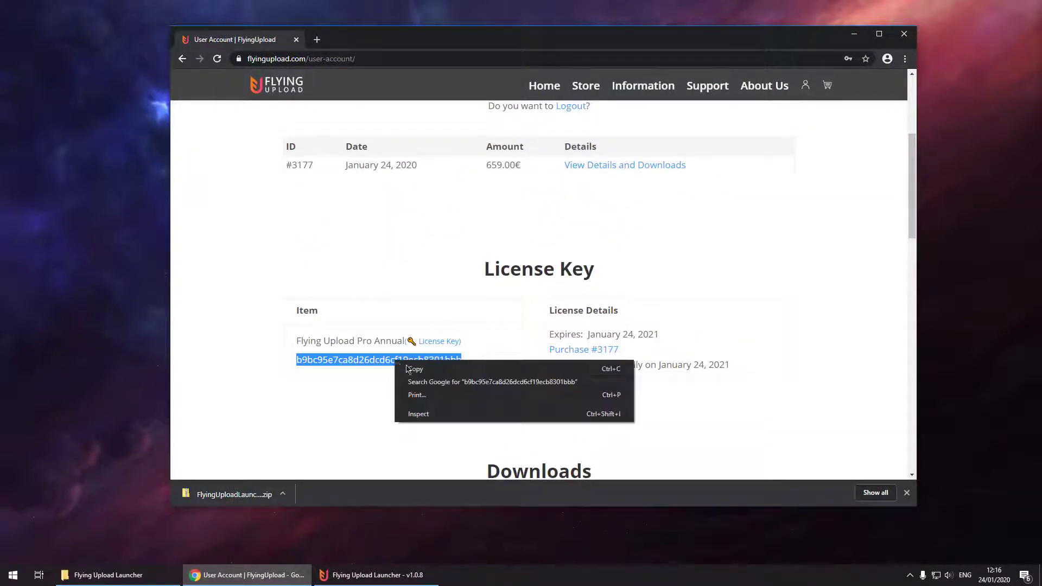
pyautogui.click(411, 370)
# Paste the licence key into the launcher's License Key field and start the licence check.
pyautogui.click(854, 34)
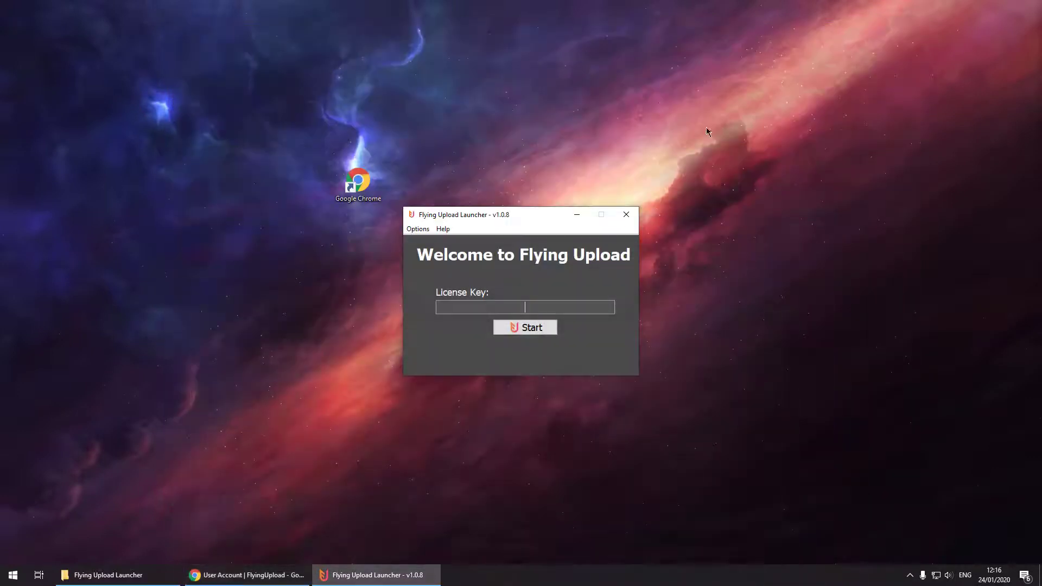
pyautogui.rightClick(522, 305)
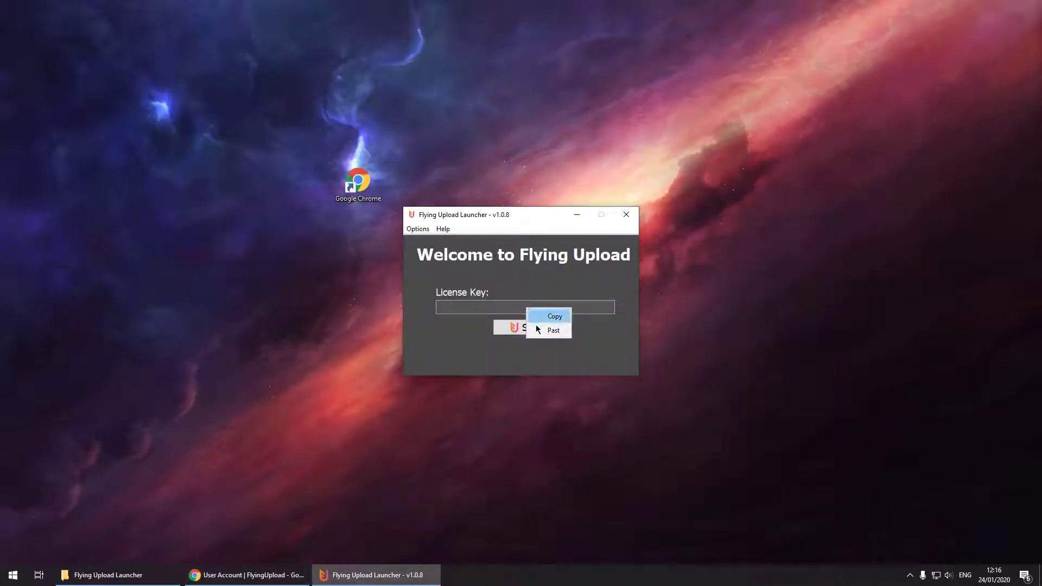
pyautogui.click(539, 320)
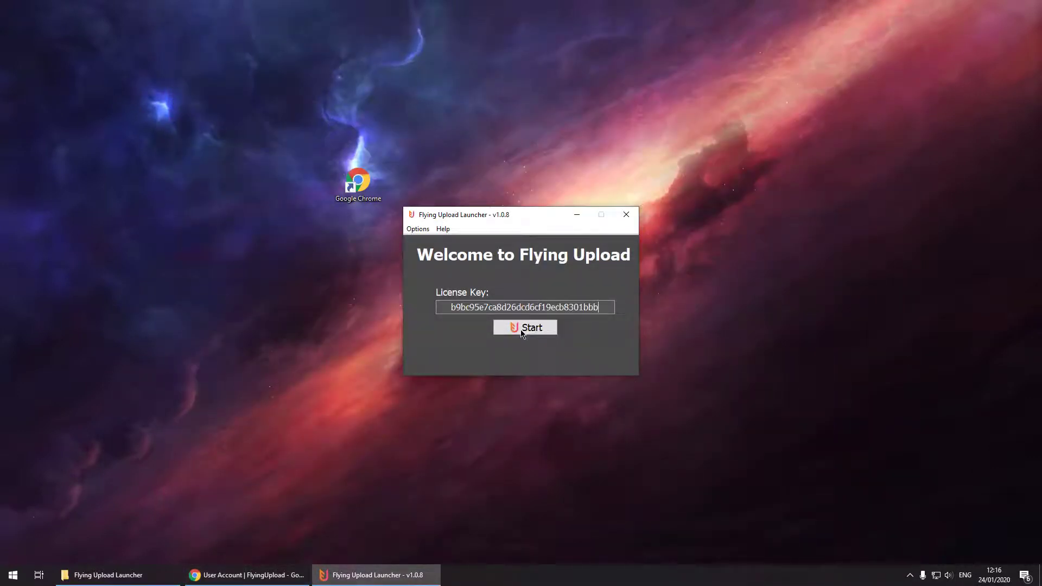
pyautogui.click(522, 327)
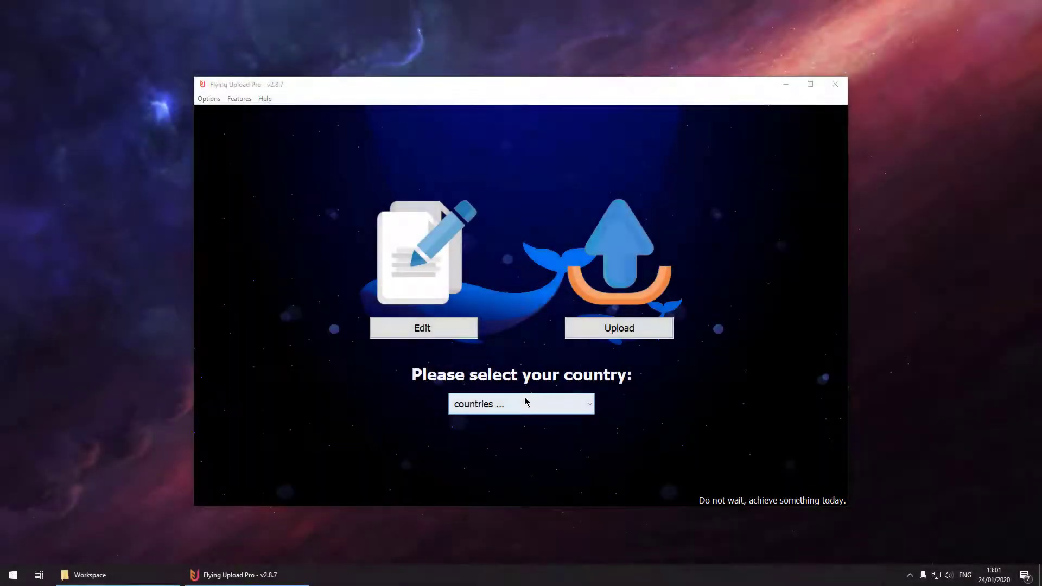
# Set the country to United States (USA) and add both Motocross design files to the editor list.
pyautogui.click(525, 402)
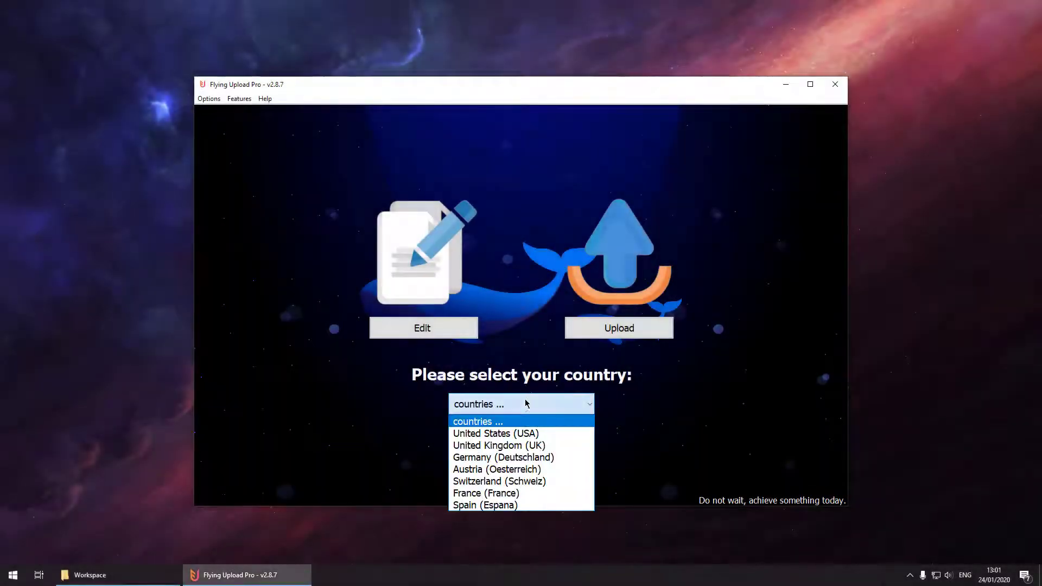
pyautogui.click(522, 433)
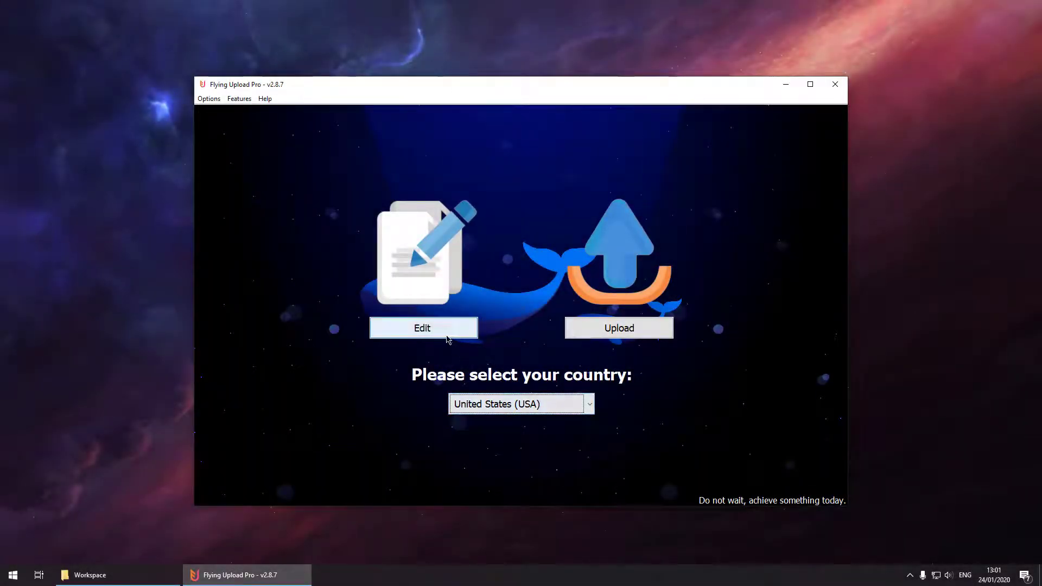
pyautogui.click(448, 337)
pyautogui.click(131, 579)
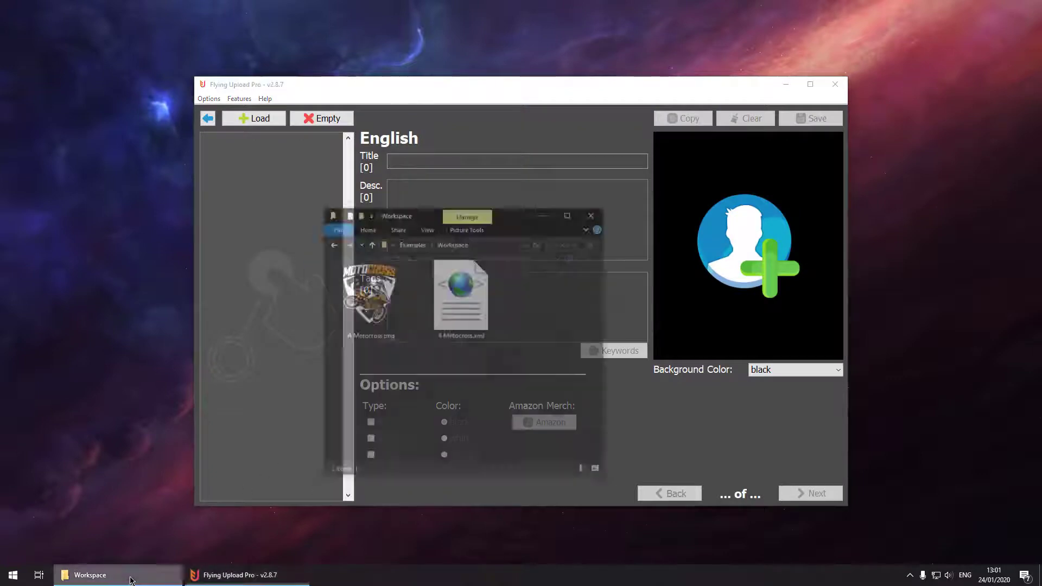
pyautogui.moveTo(500, 366); pyautogui.dragTo(397, 213)
pyautogui.moveTo(405, 255); pyautogui.dragTo(279, 232)
pyautogui.click(585, 171)
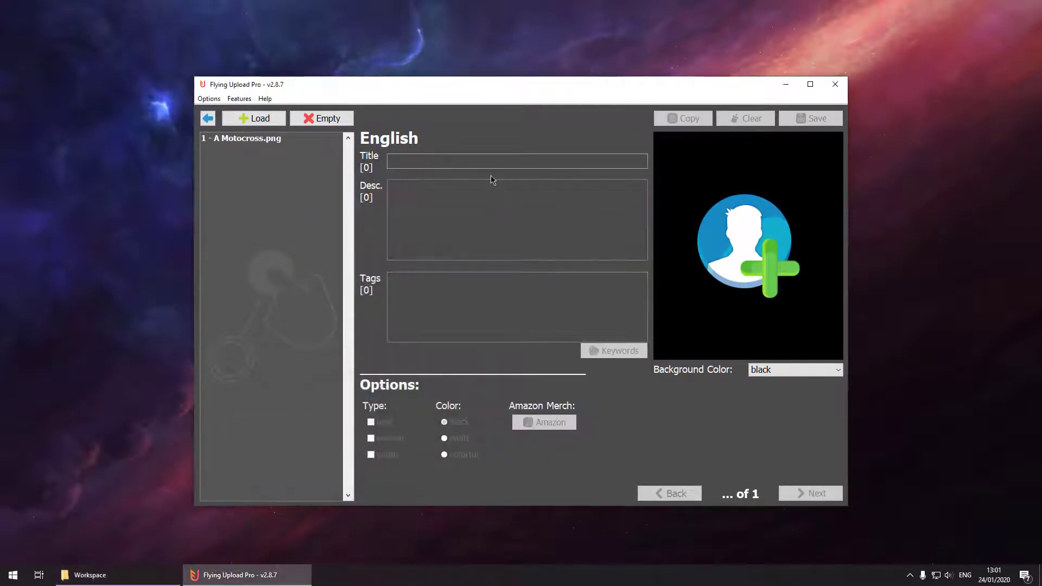
pyautogui.click(301, 138)
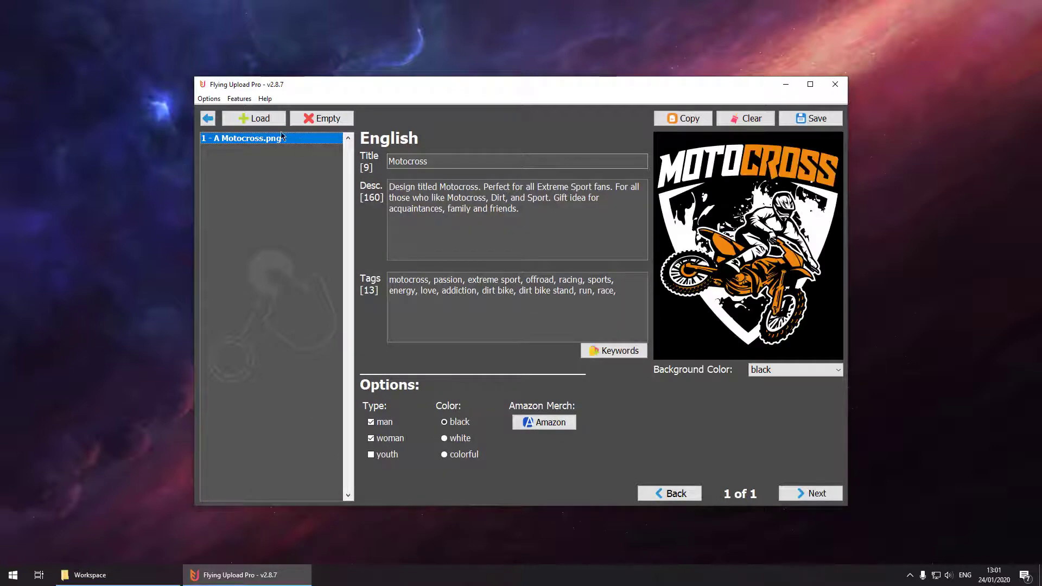
# Switch the country to Germany (Deutschland) and review the Motocross listing, including its English version.
pyautogui.click(209, 119)
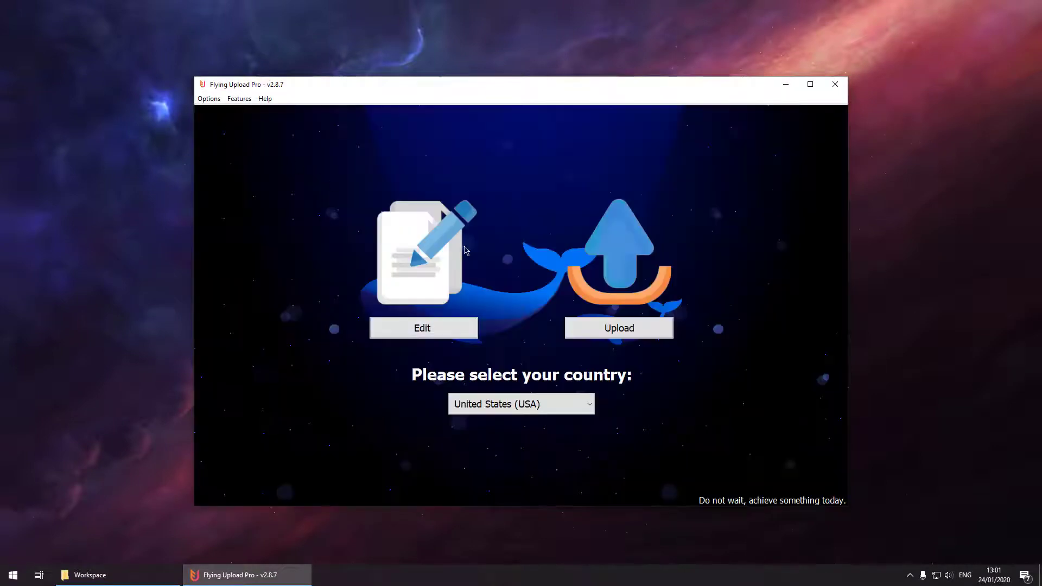
pyautogui.click(600, 331)
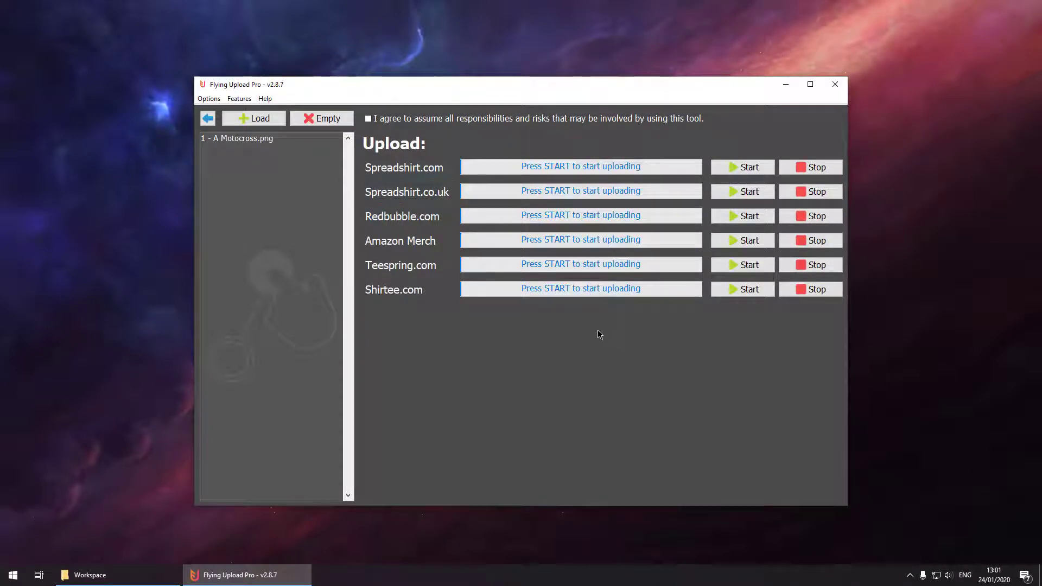
pyautogui.click(206, 118)
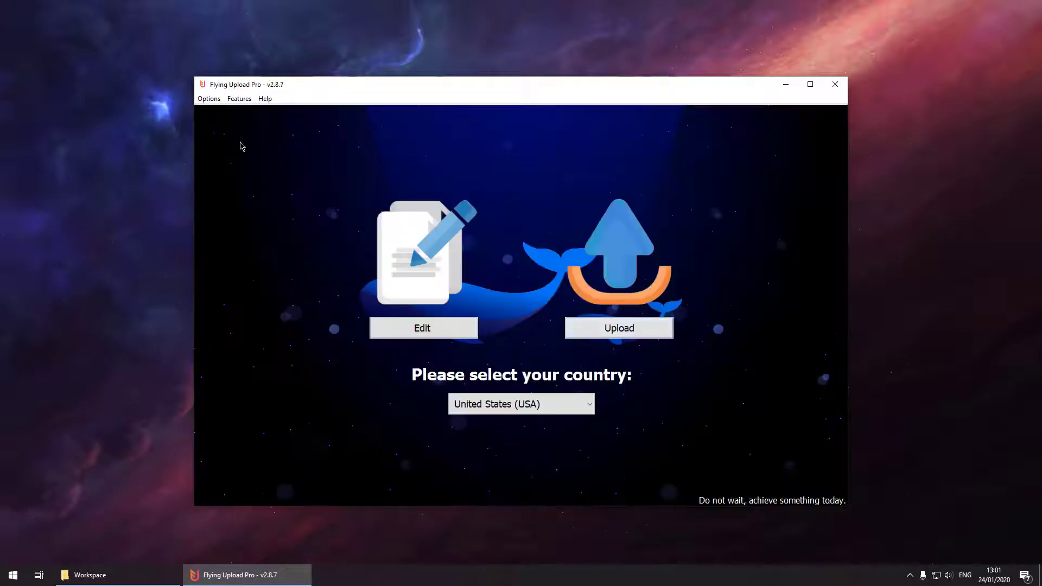
pyautogui.click(508, 402)
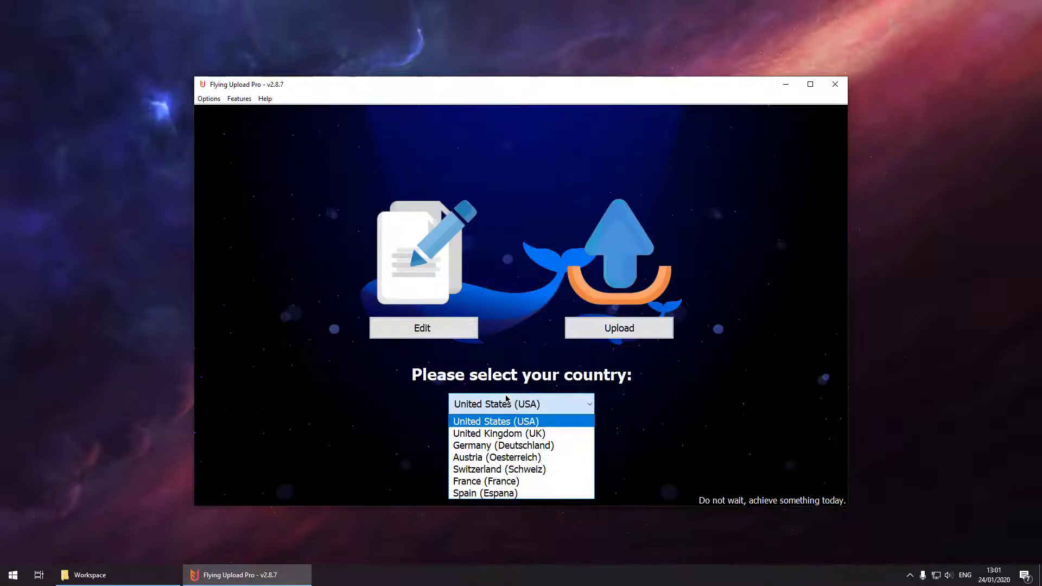
pyautogui.click(515, 444)
pyautogui.click(421, 328)
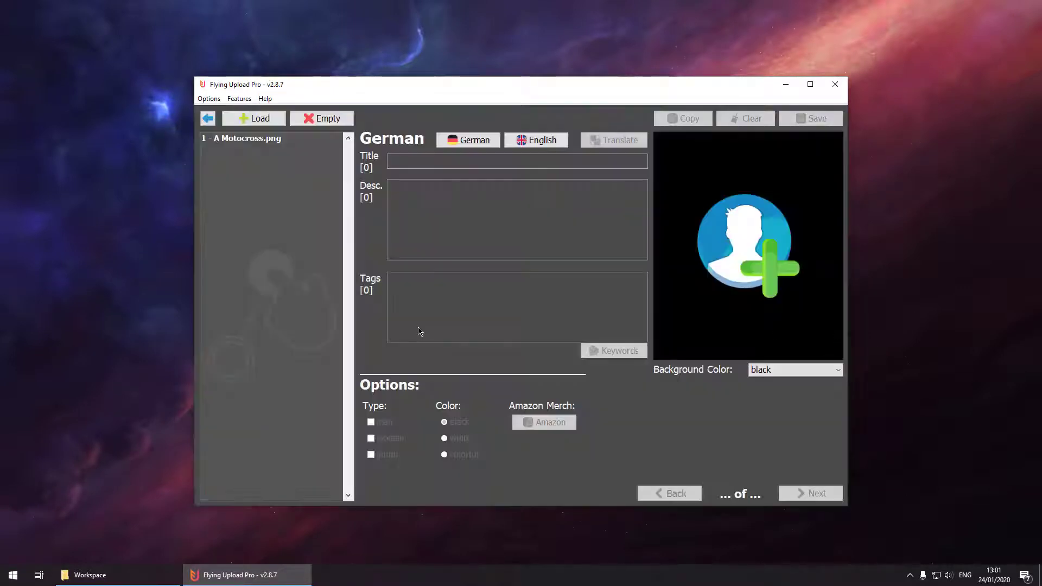
pyautogui.click(286, 139)
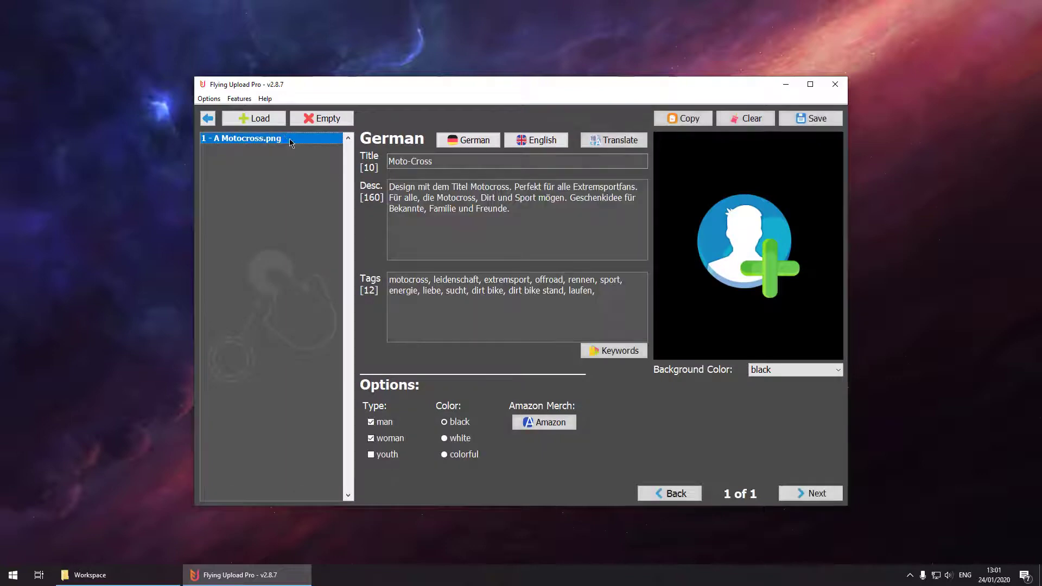
pyautogui.click(530, 144)
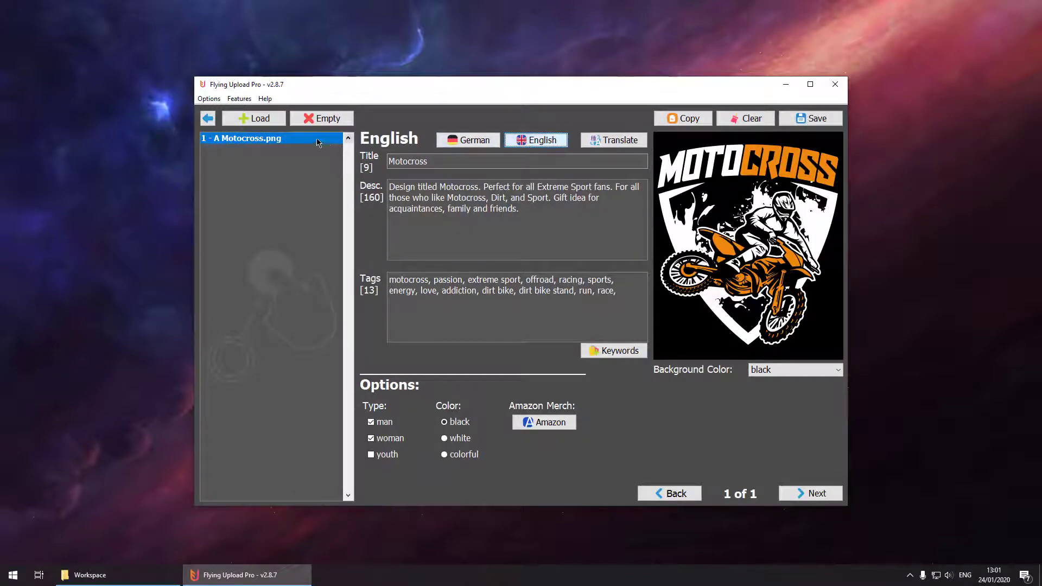
pyautogui.click(211, 121)
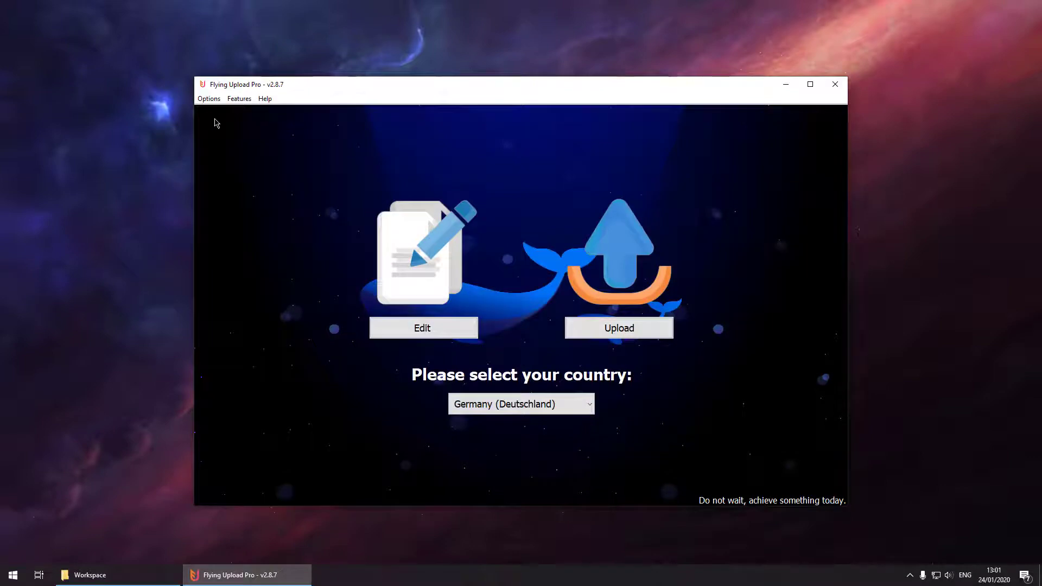
# Start the Spreadshirt.com upload and dismiss the unconfigured-template warning.
pyautogui.click(599, 326)
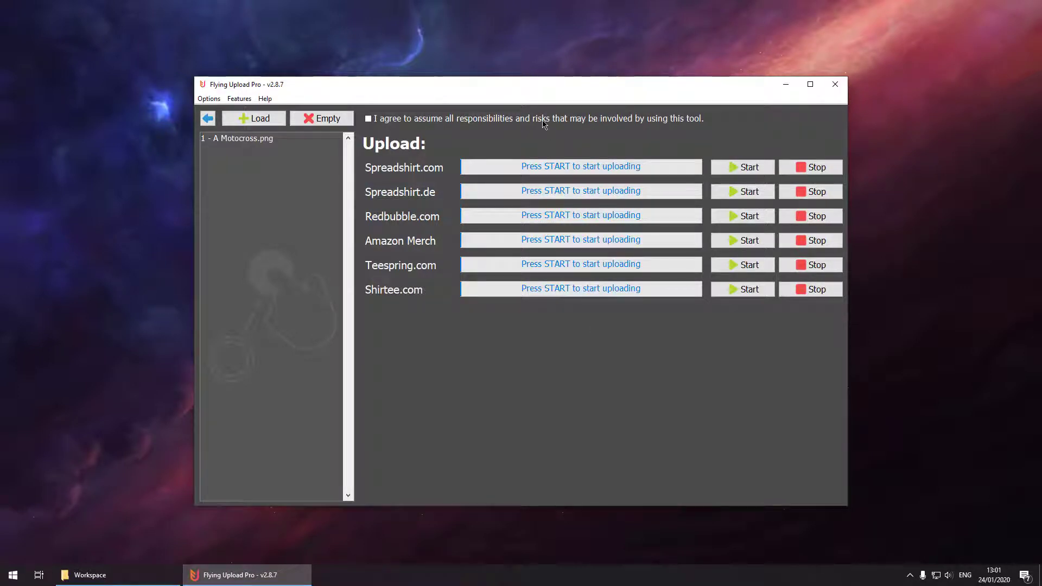
pyautogui.click(735, 169)
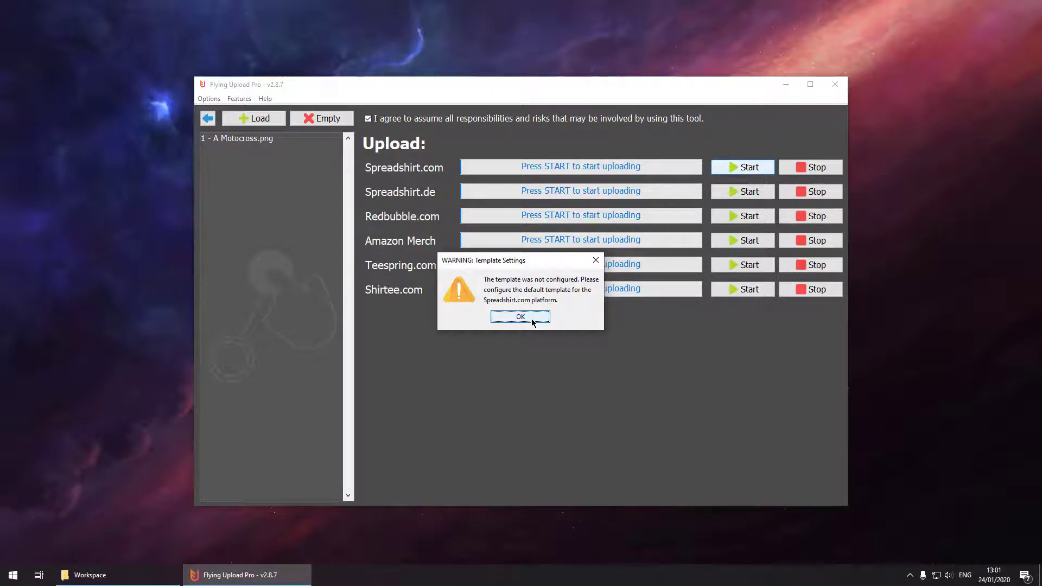
pyautogui.click(522, 318)
# Reload the Motocross listing in the editor, then open Options > Settings.
pyautogui.click(208, 119)
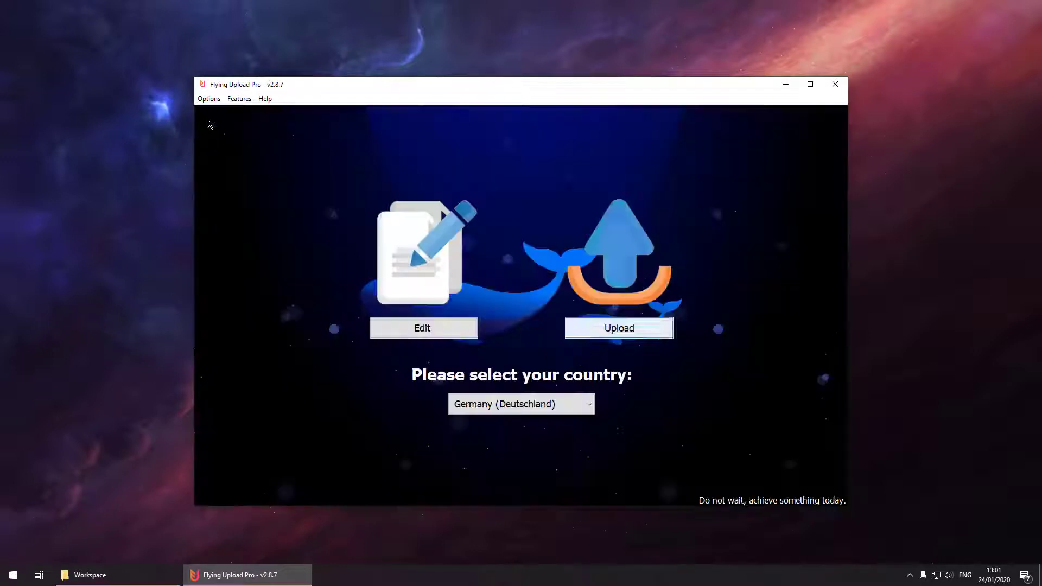
pyautogui.click(400, 327)
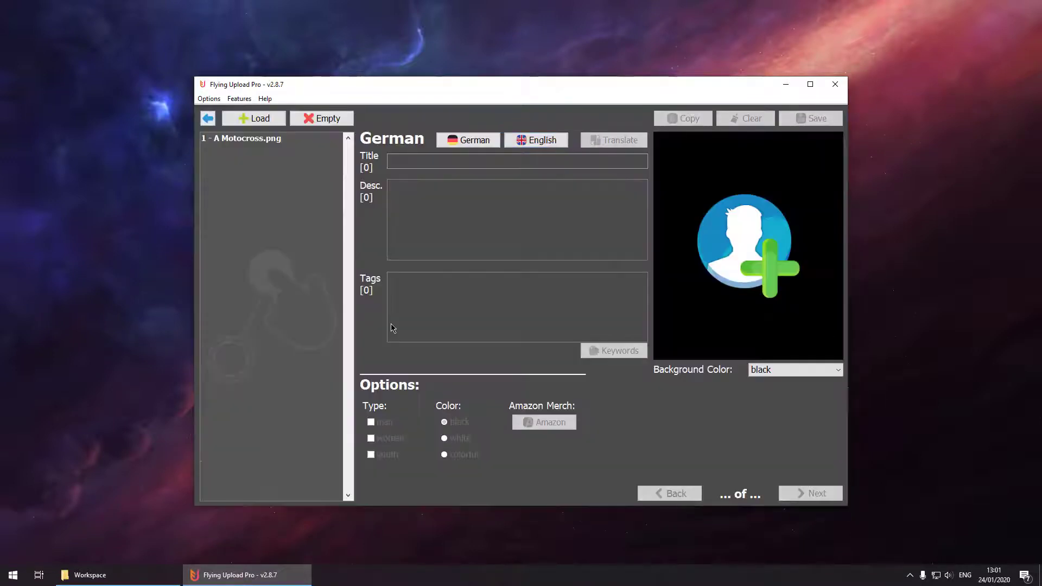
pyautogui.click(281, 139)
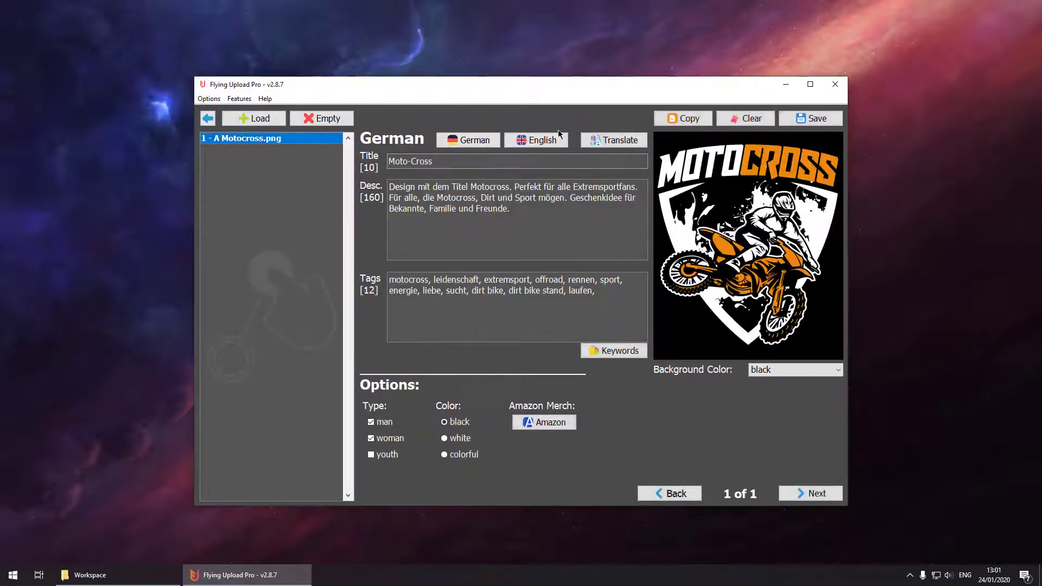
pyautogui.click(545, 139)
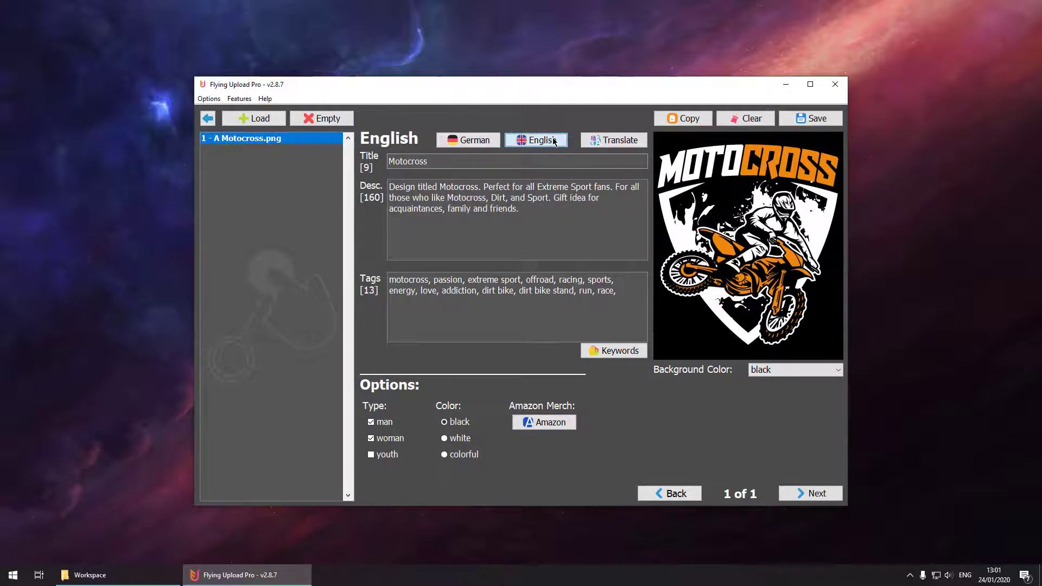
pyautogui.click(209, 99)
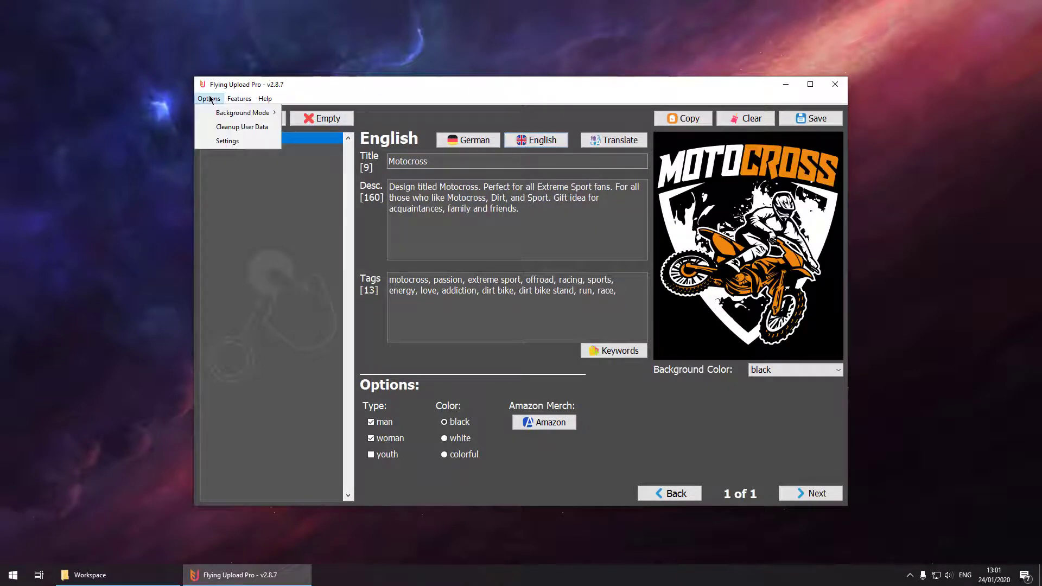
pyautogui.click(225, 141)
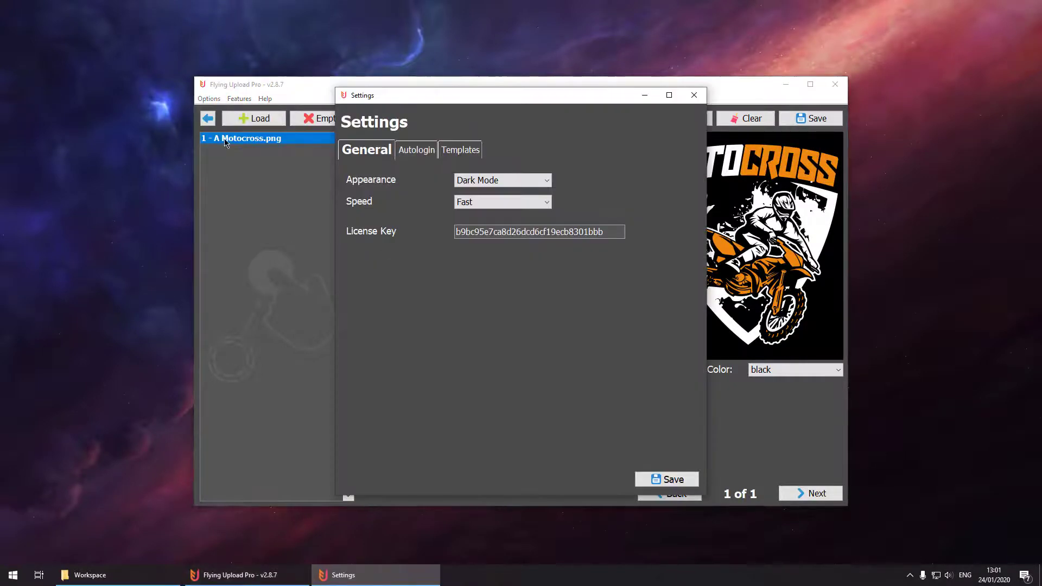
pyautogui.click(471, 183)
pyautogui.click(473, 194)
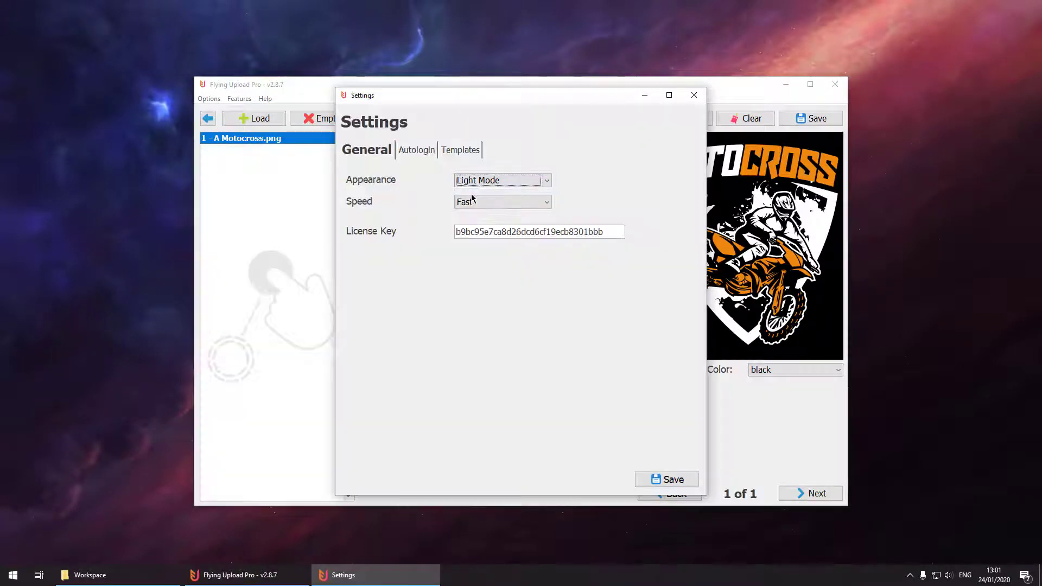
pyautogui.click(474, 183)
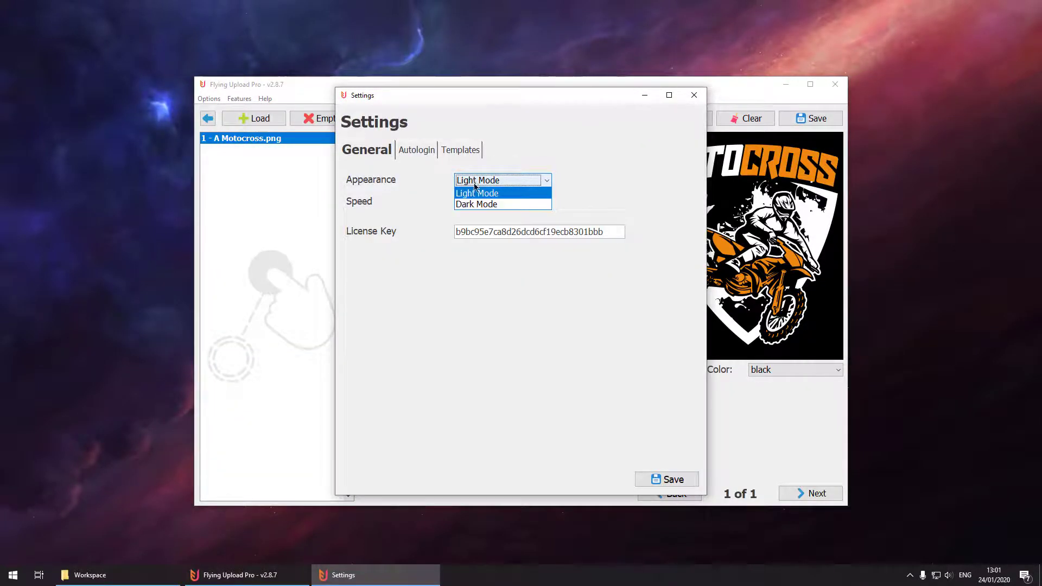
pyautogui.click(474, 202)
pyautogui.click(479, 203)
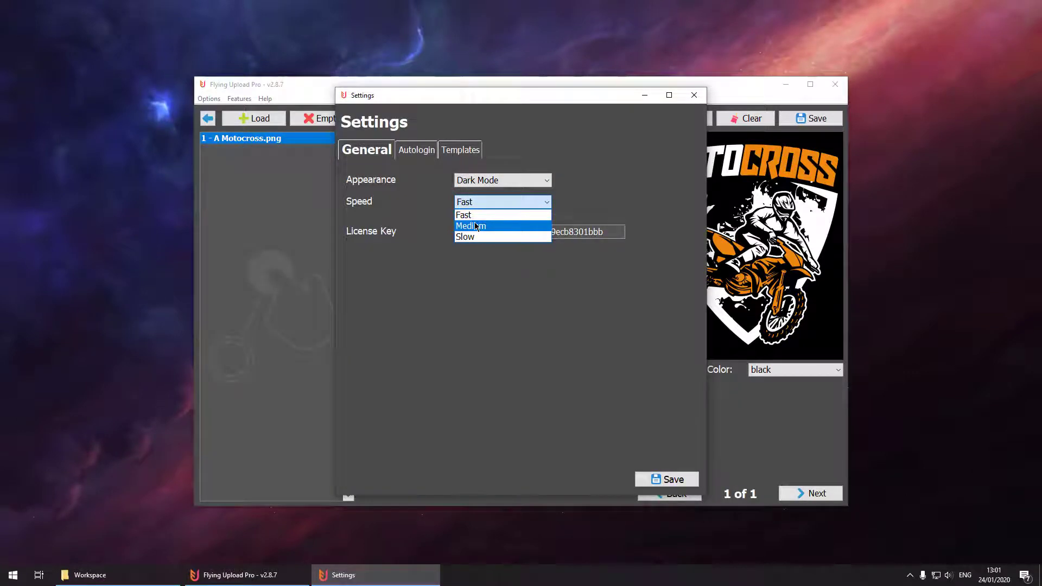
pyautogui.click(476, 225)
pyautogui.click(476, 204)
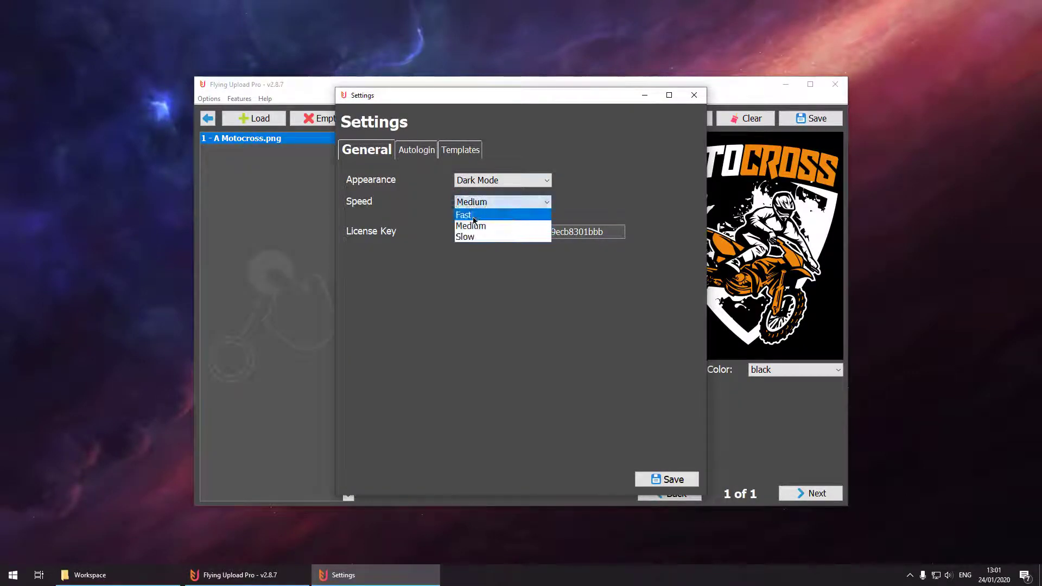
pyautogui.click(474, 216)
# Choose Spreadshirt.com on the Autologin tab and enter the account e-mail in User/Mail.
pyautogui.click(416, 154)
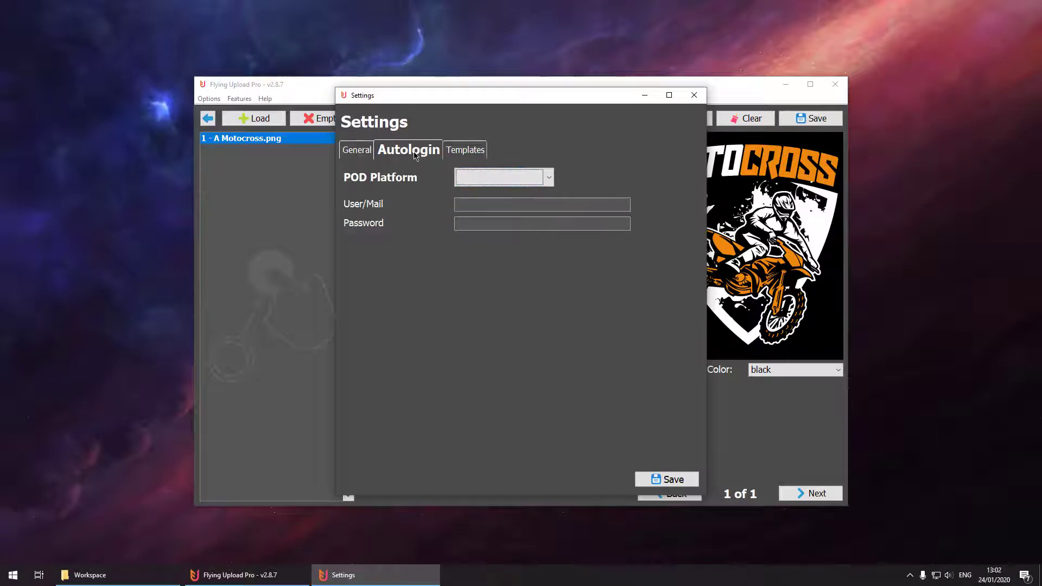
pyautogui.click(470, 177)
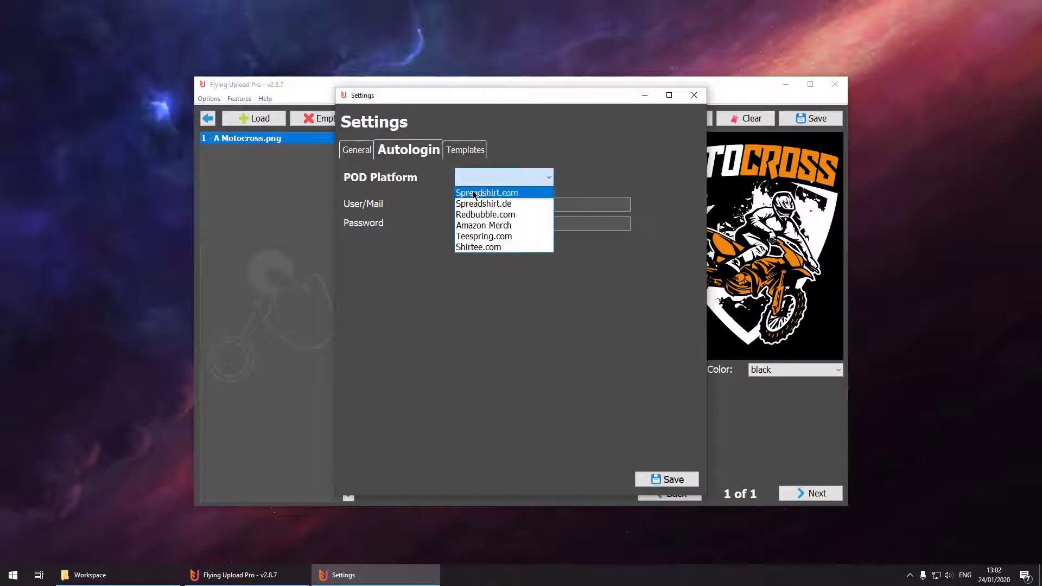
pyautogui.click(474, 192)
pyautogui.click(474, 205)
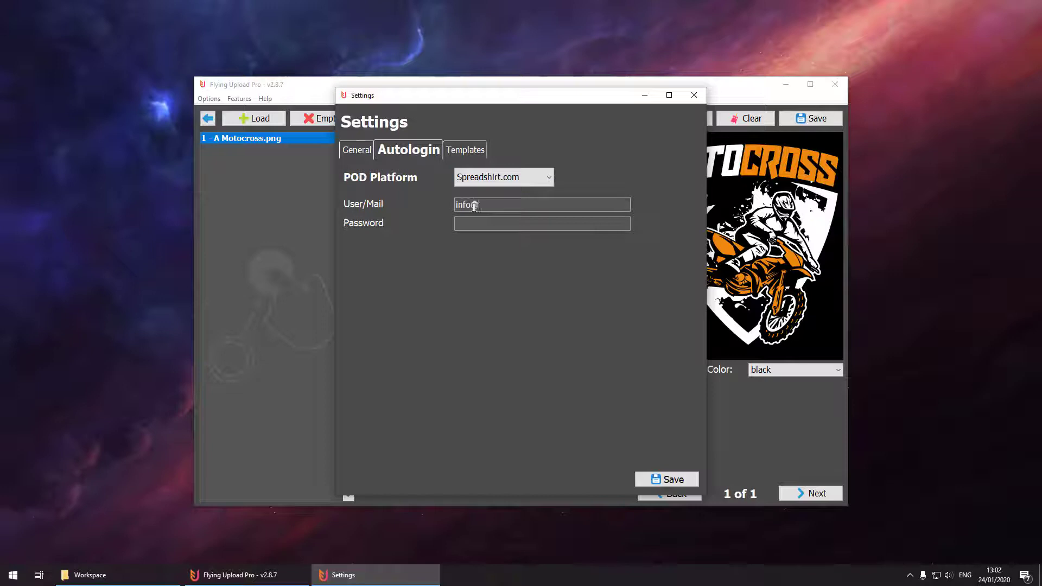
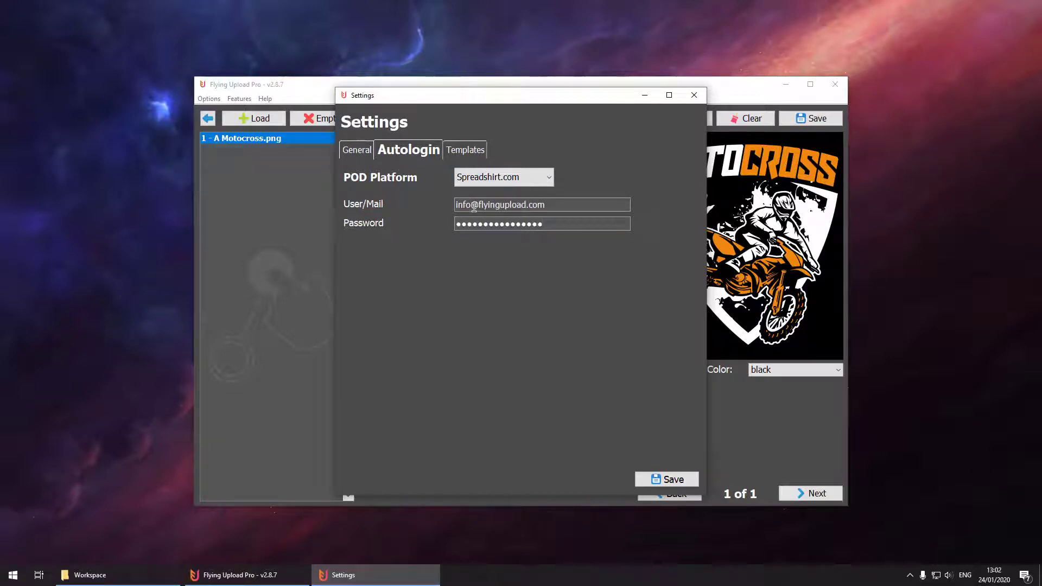
# On the Templates tab, select Spreadshirt.com as the POD Platform.
pyautogui.click(465, 156)
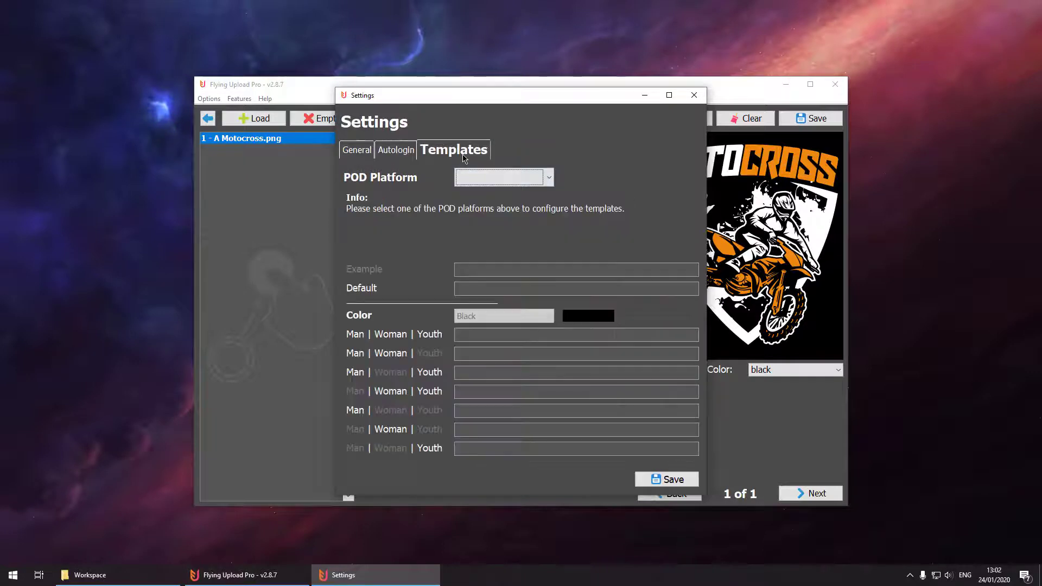
pyautogui.click(467, 177)
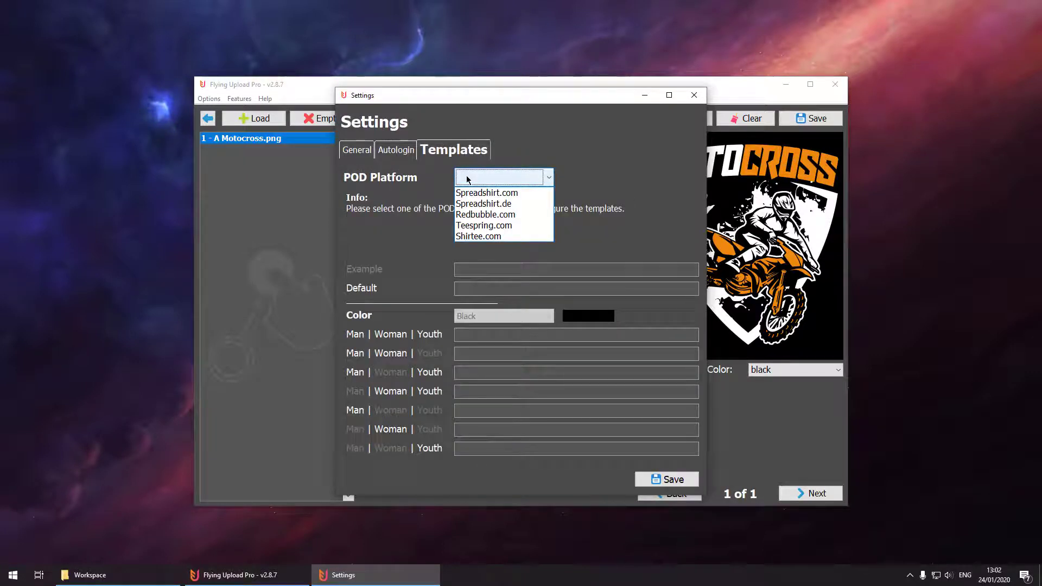
pyautogui.click(470, 193)
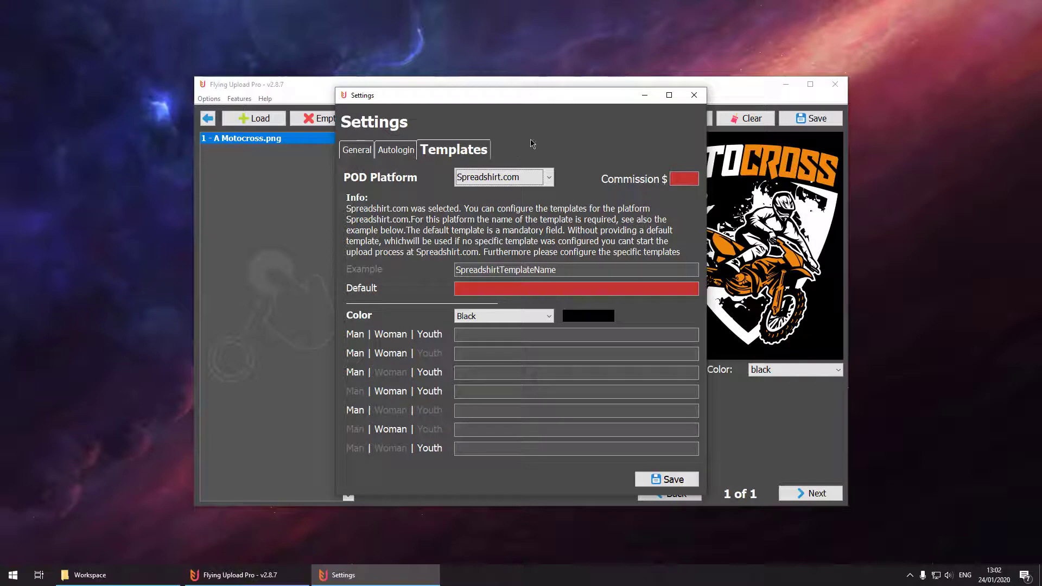
# Move the Settings window to the right and set the Spreadshirt.com template Color to White.
pyautogui.moveTo(518, 97); pyautogui.dragTo(687, 98)
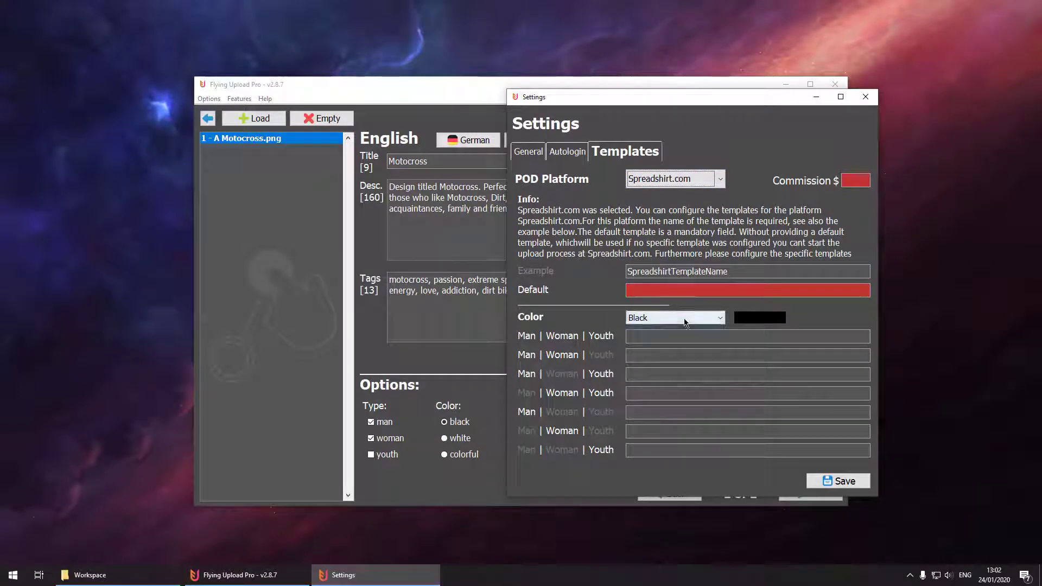
pyautogui.click(685, 322)
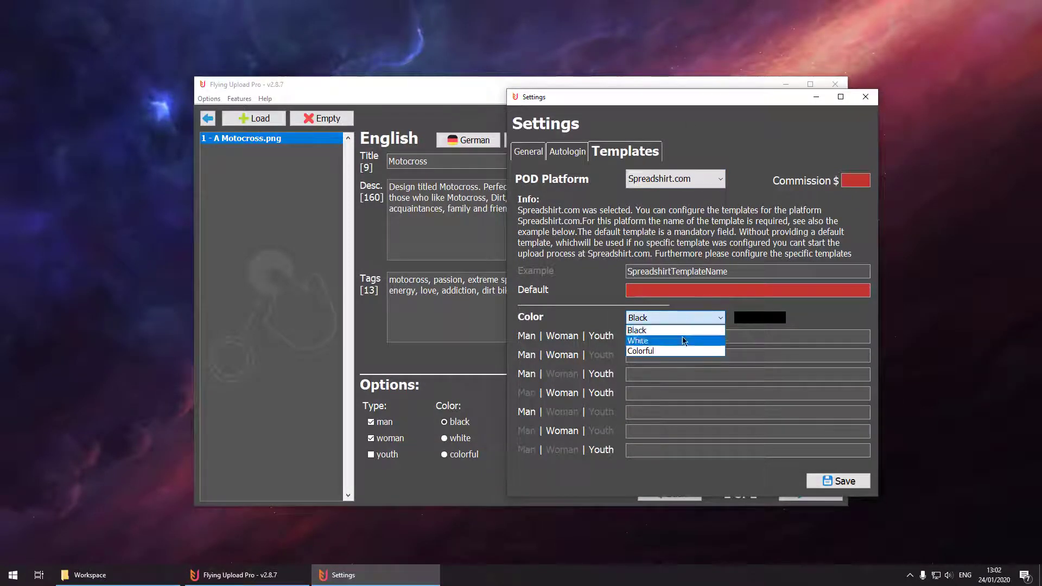
pyautogui.click(684, 341)
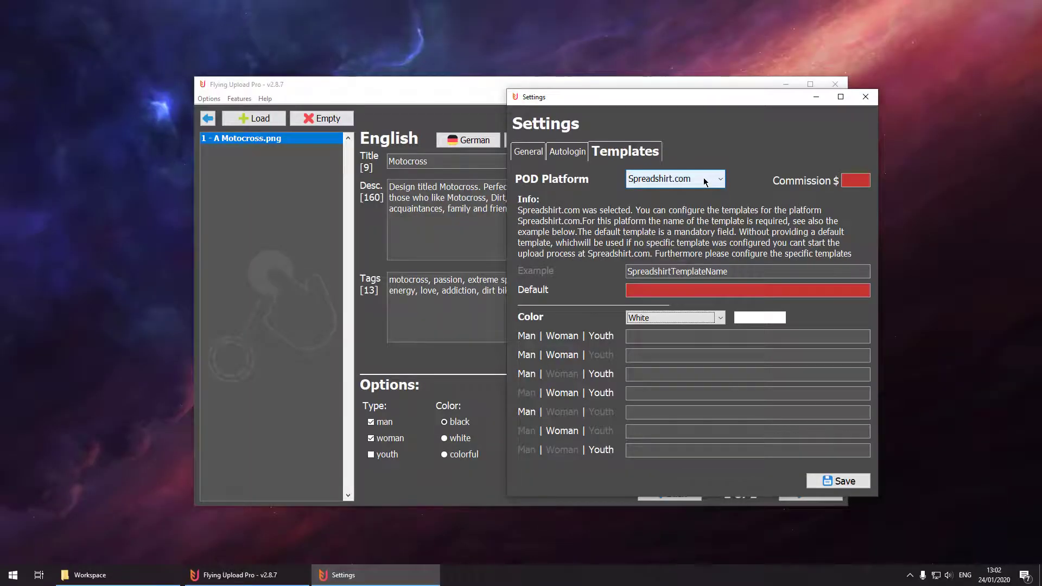
# Switch to Spreadshirt.de templates, pick the Colorful colour group, and clear the Colorful_All field.
pyautogui.click(705, 181)
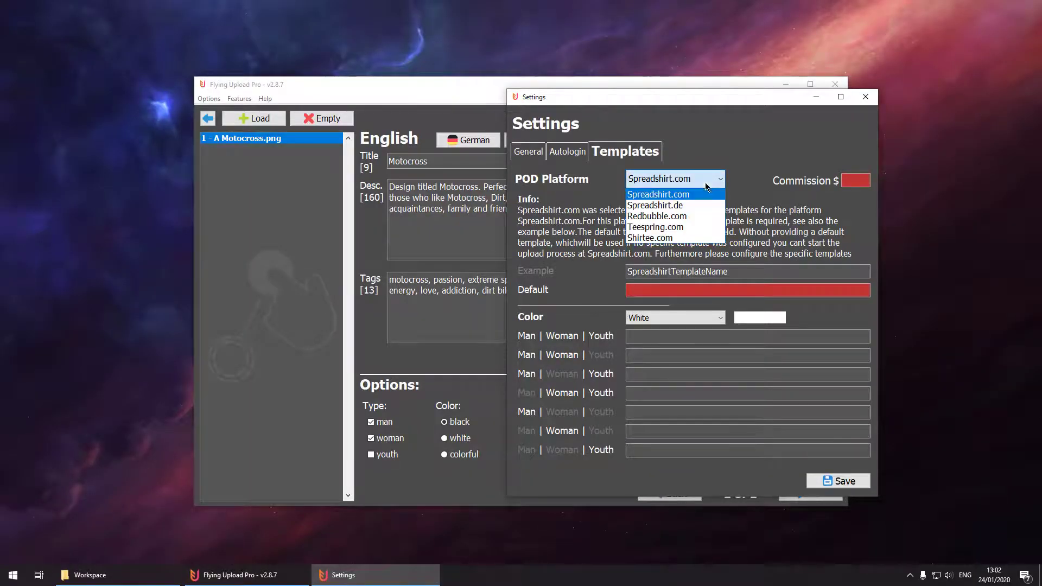
pyautogui.click(690, 211)
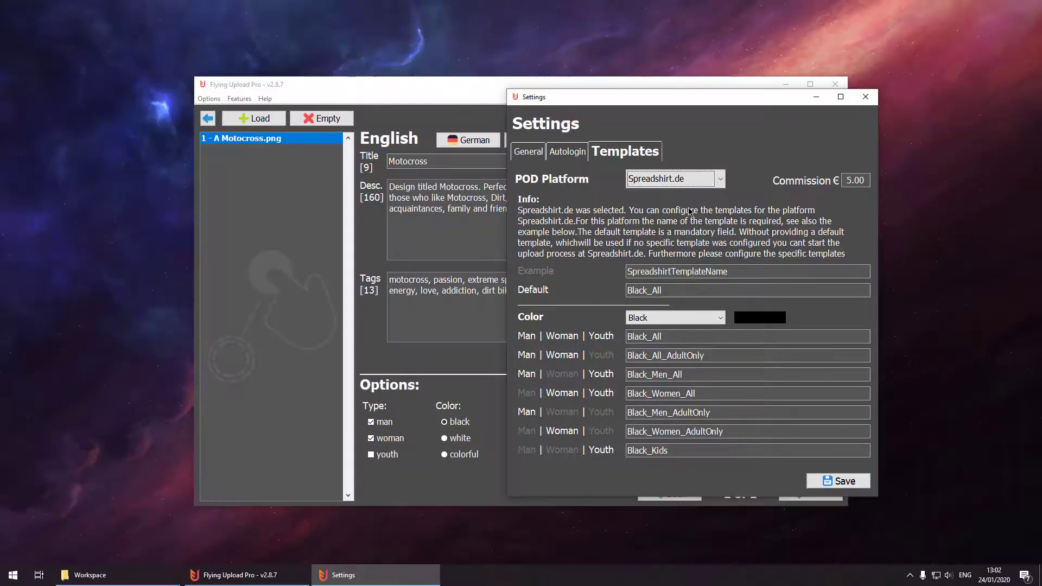
pyautogui.click(694, 319)
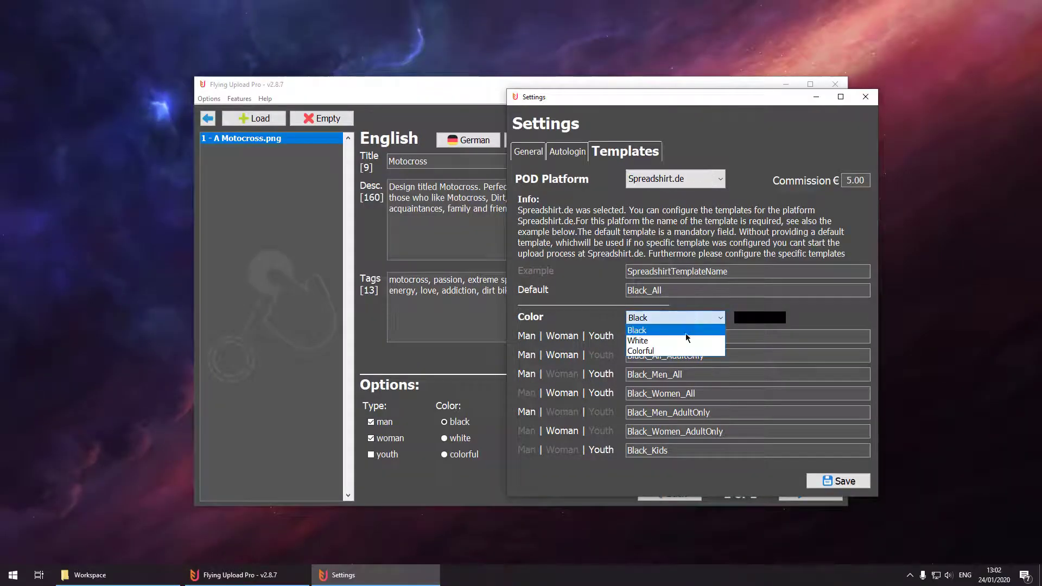
pyautogui.click(680, 352)
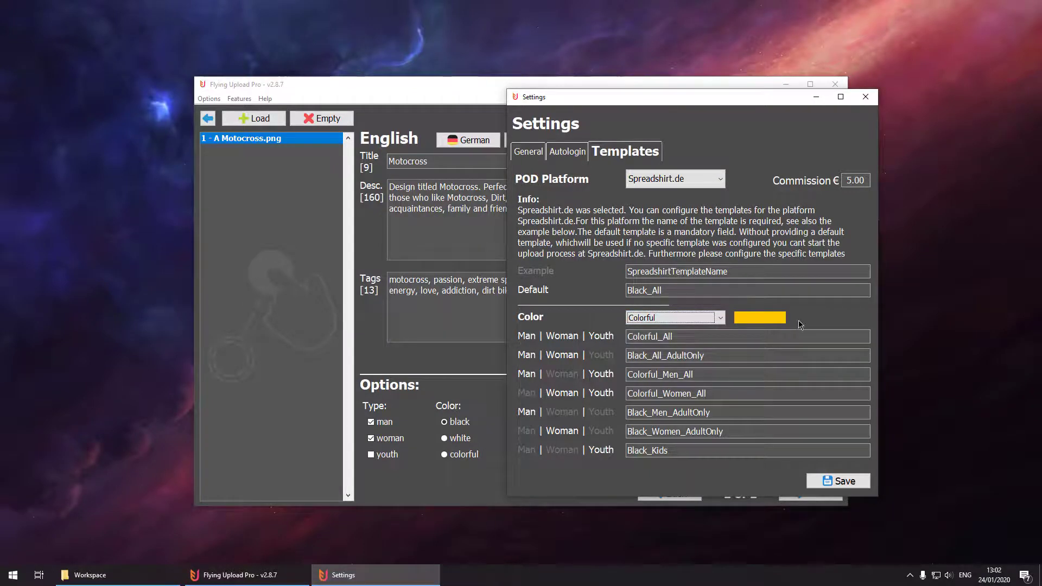
pyautogui.doubleClick(666, 337)
pyautogui.press('BackSpace')
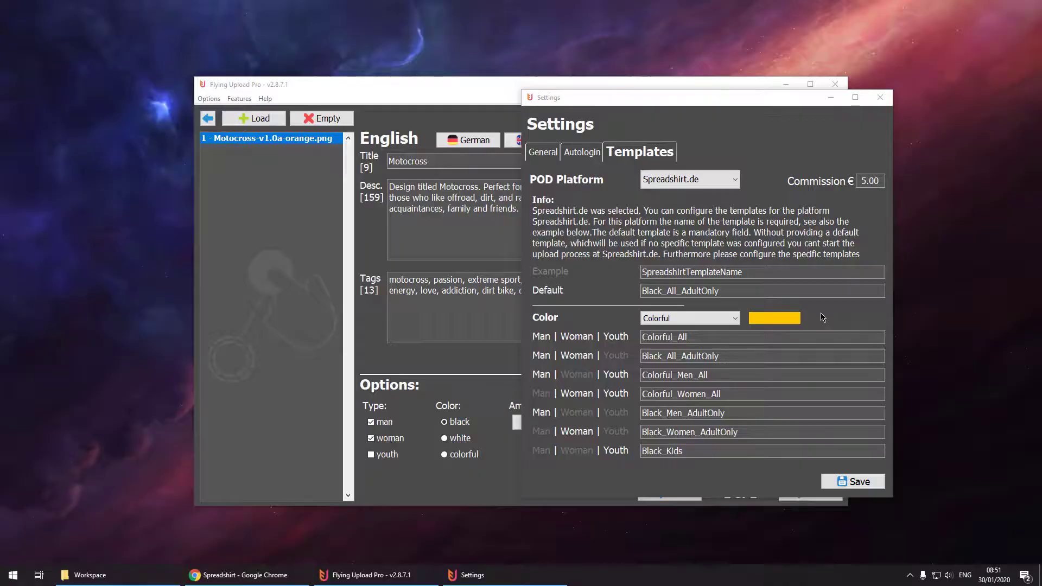
# Set the Spreadshirt.com template commission to 5.00.
pyautogui.click(715, 182)
pyautogui.click(714, 197)
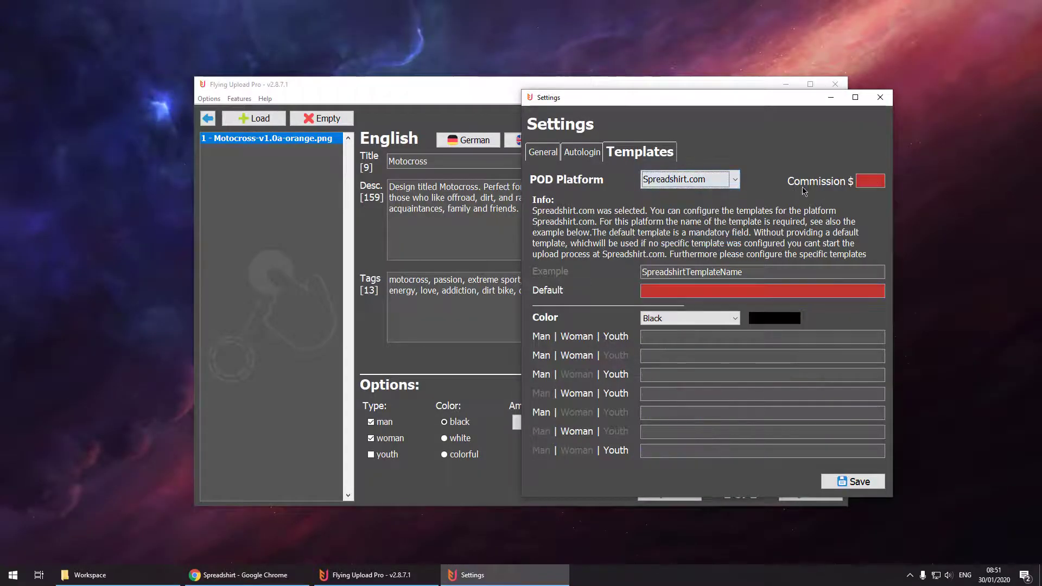
pyautogui.click(861, 181)
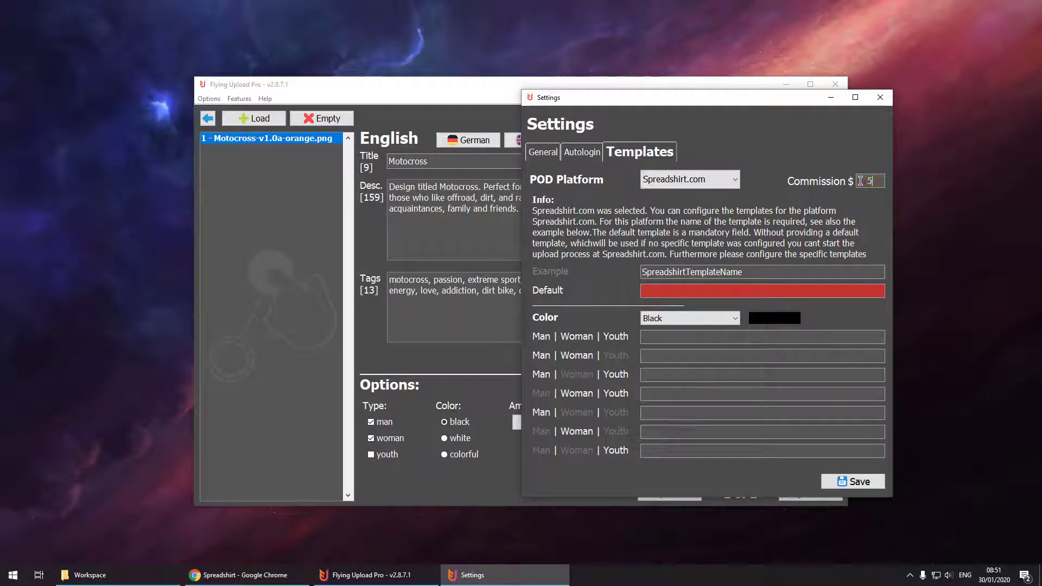
pyautogui.write('5.00')
# Copy the BlackAll template name from Spreadshirt's saved templates into the Default field.
pyautogui.click(265, 575)
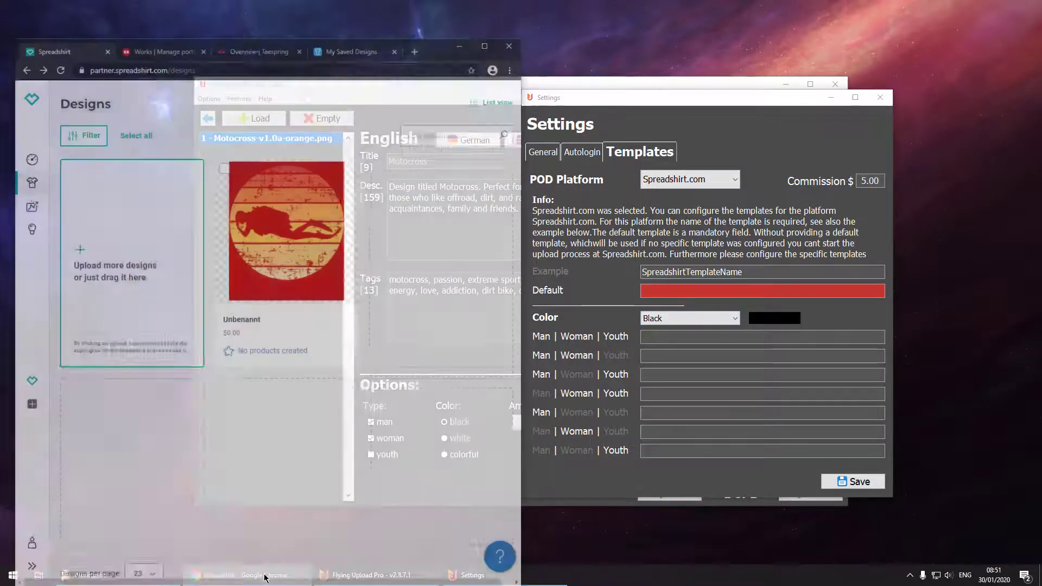
pyautogui.click(261, 229)
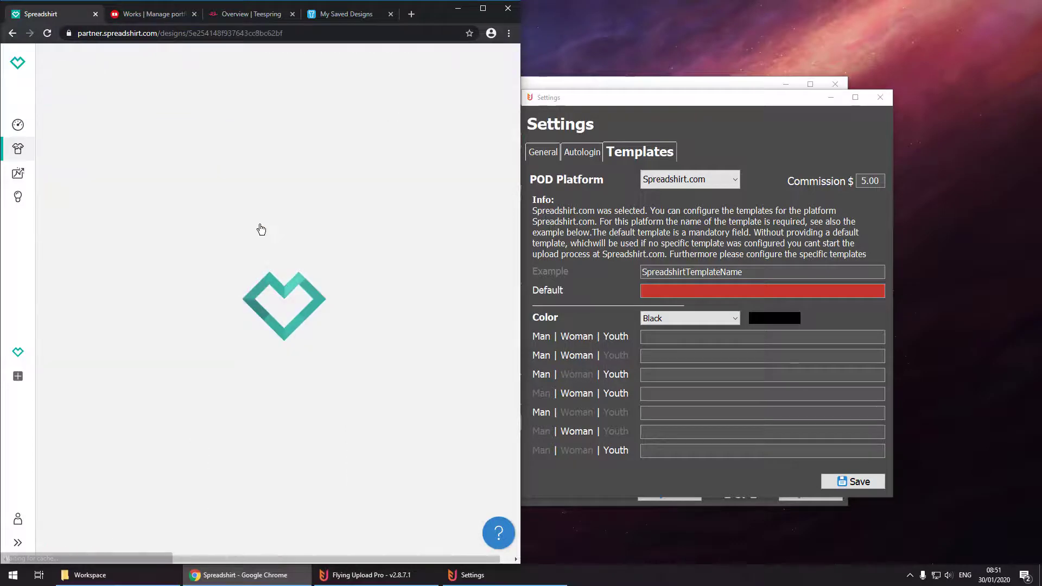
pyautogui.click(383, 159)
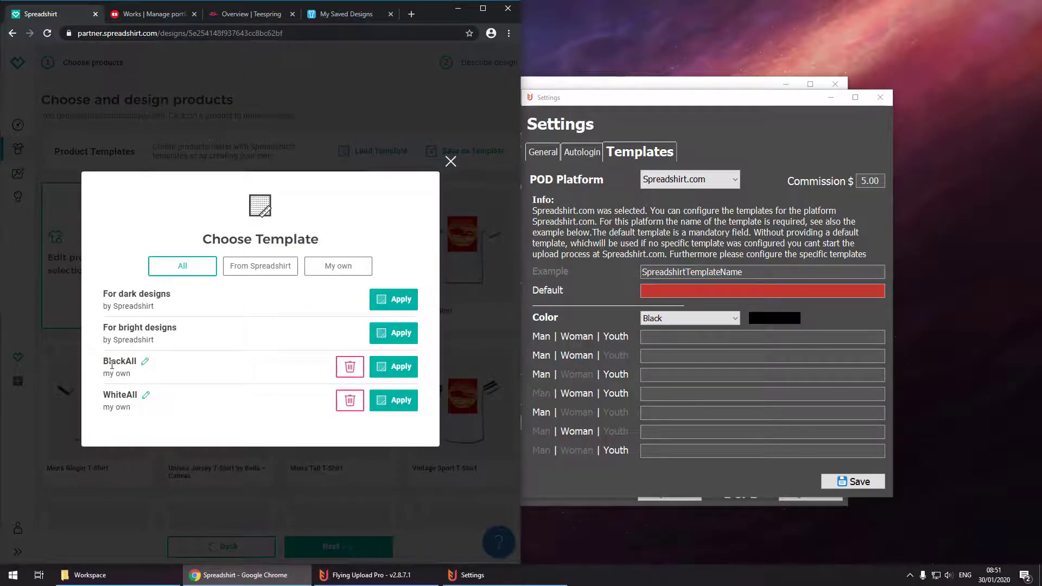
pyautogui.doubleClick(114, 361)
pyautogui.hotkey('ctrl', 'c')
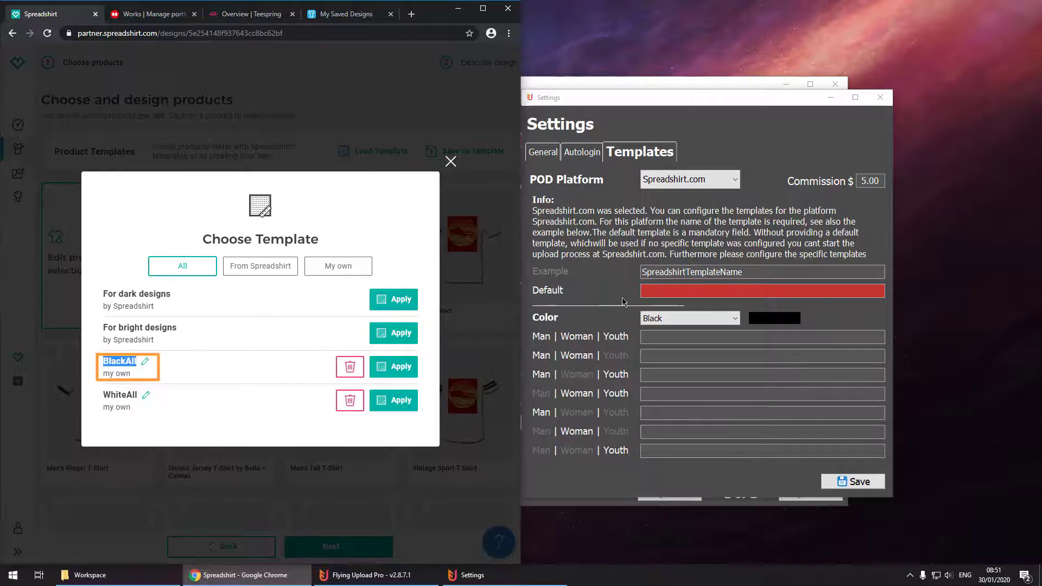
pyautogui.click(646, 291)
pyautogui.hotkey('ctrl', 'v')
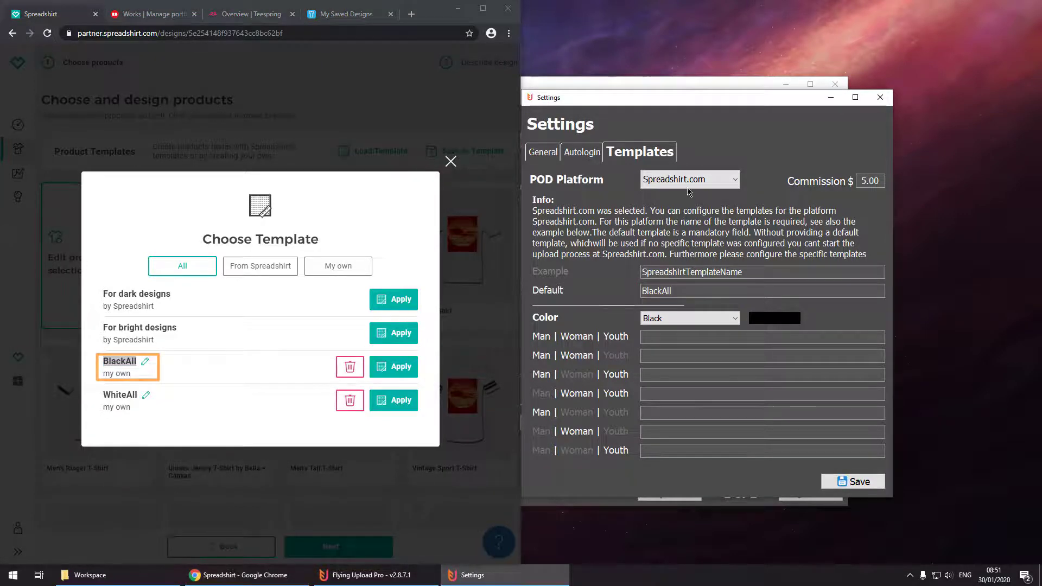
pyautogui.click(688, 180)
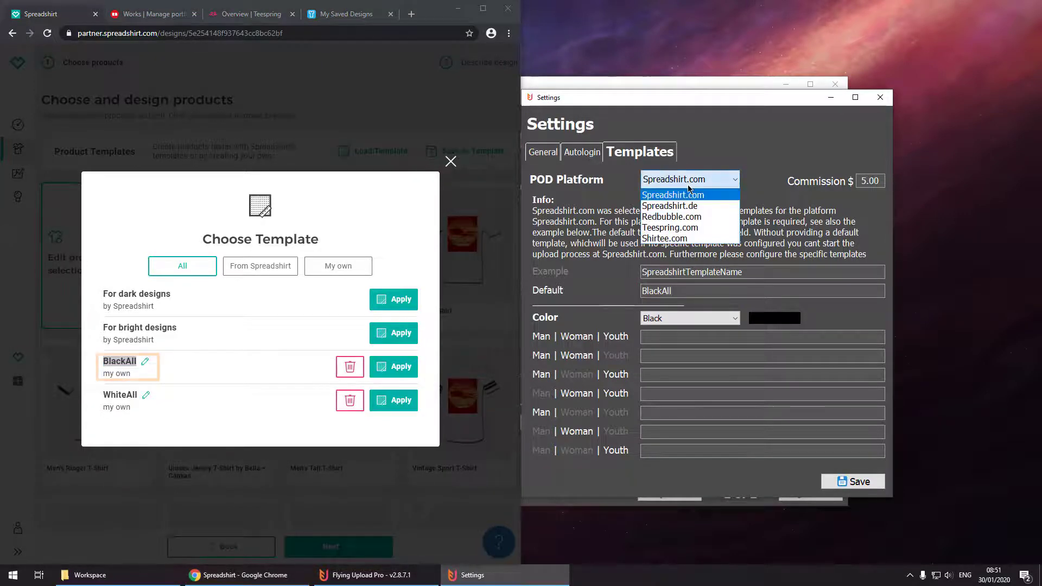
# Duplicate the Motocross Driver design on Redbubble and paste its URL as Redbubble.com's default template.
pyautogui.click(687, 217)
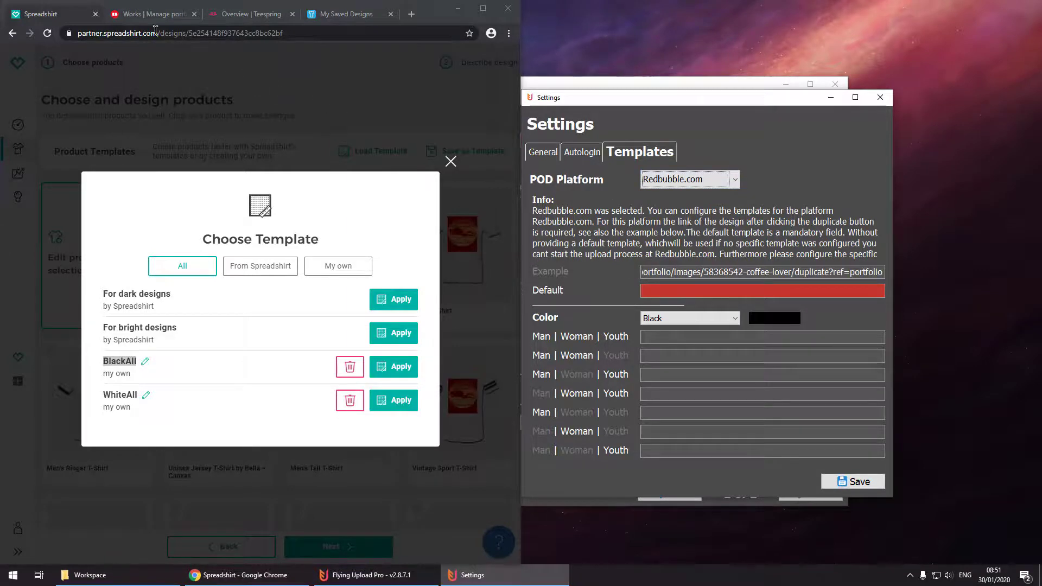
pyautogui.click(152, 14)
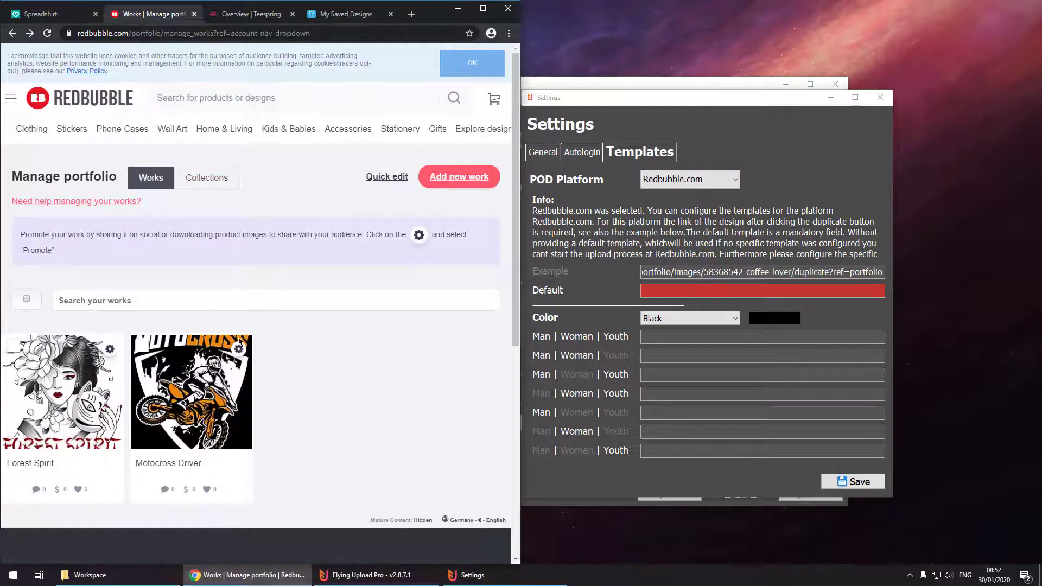
pyautogui.click(239, 350)
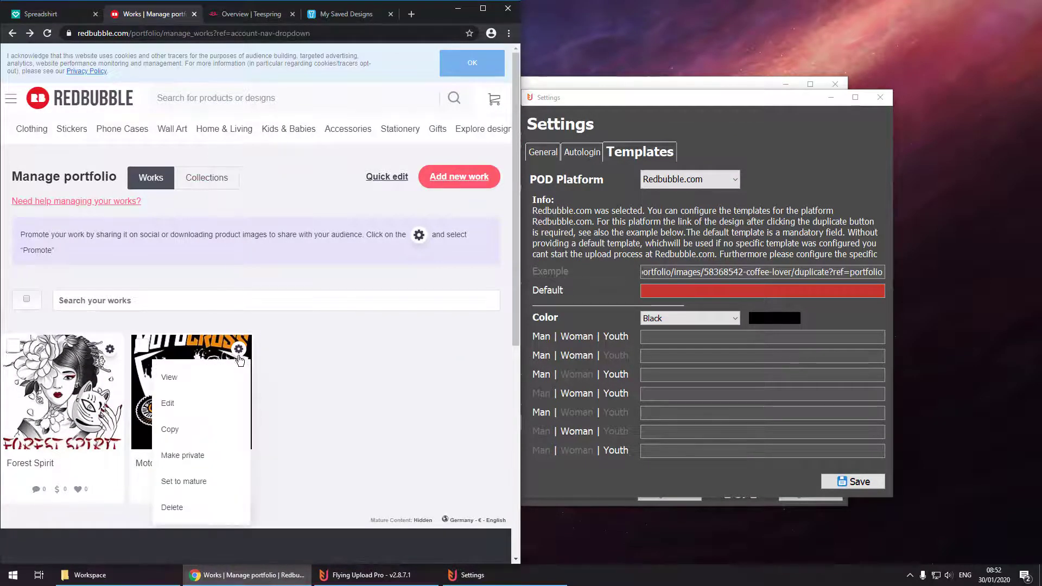
pyautogui.click(217, 432)
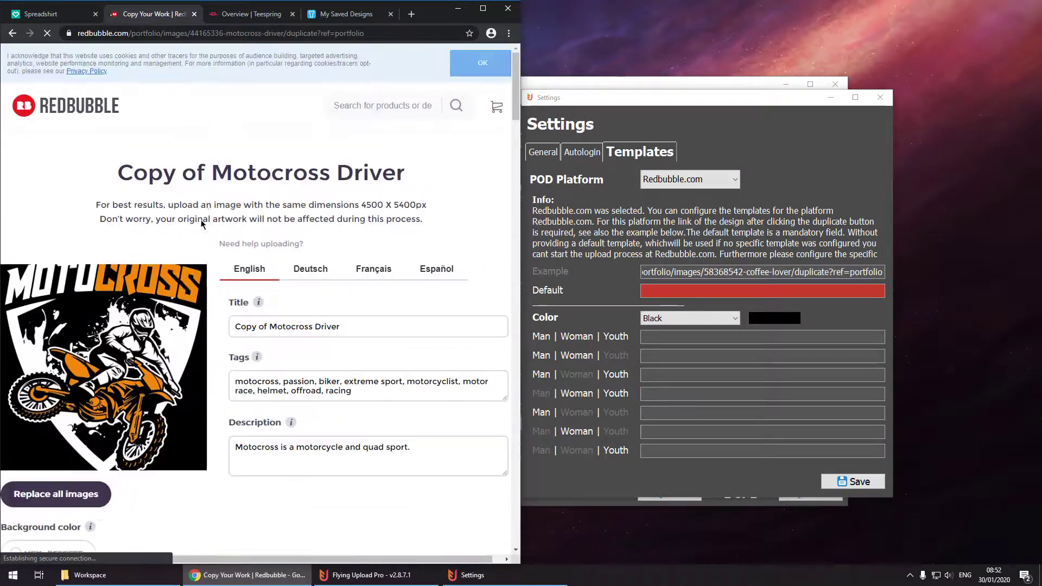
pyautogui.doubleClick(249, 33)
pyautogui.hotkey('ctrl', 'a')
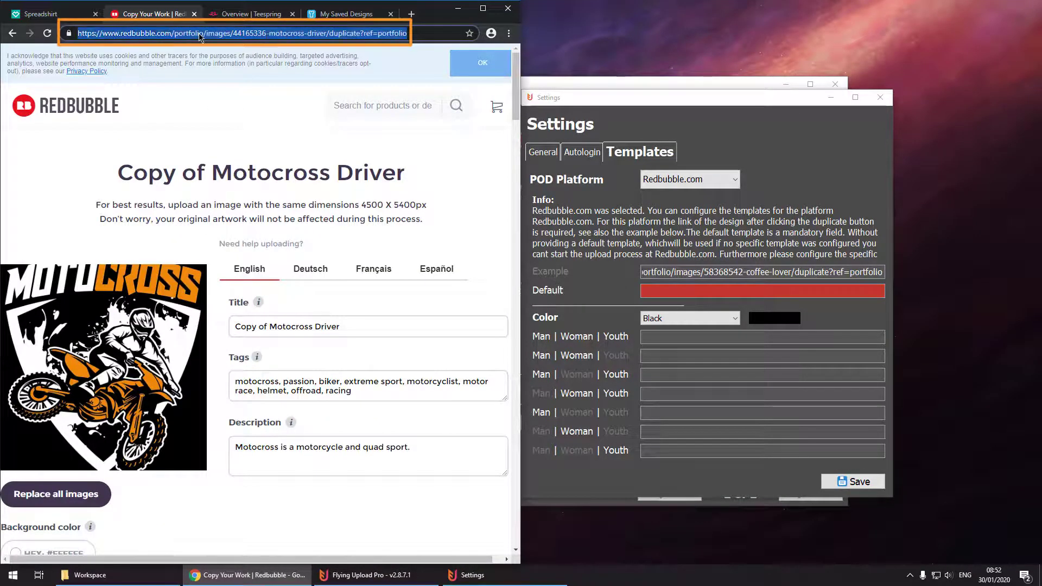
pyautogui.click(646, 290)
pyautogui.hotkey('ctrl', 'v')
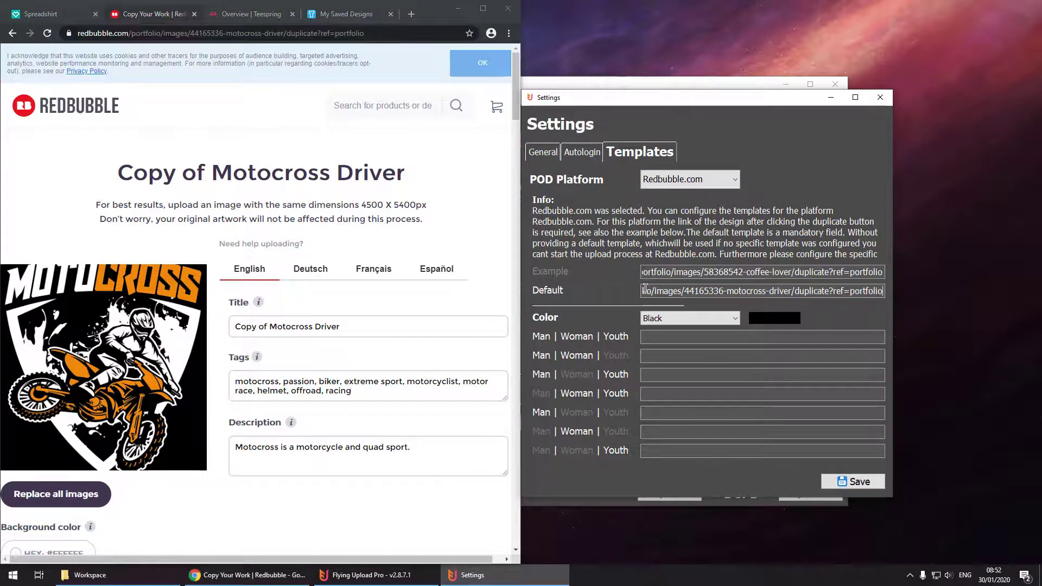
# Duplicate the Flying Upload Logo Schwarz campaign on Teespring and paste its URL as Teespring.com's default template.
pyautogui.click(659, 183)
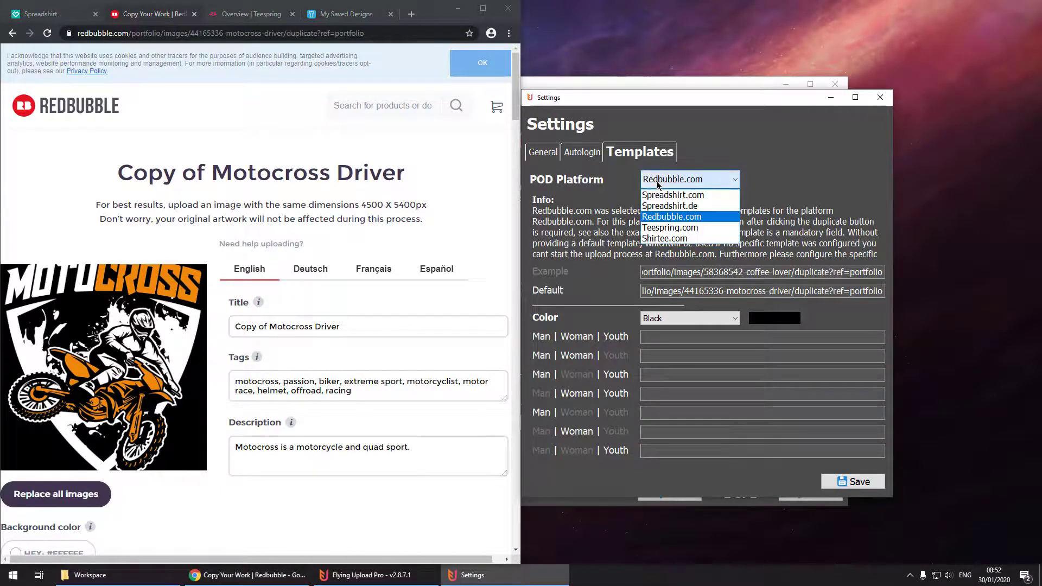
pyautogui.click(666, 227)
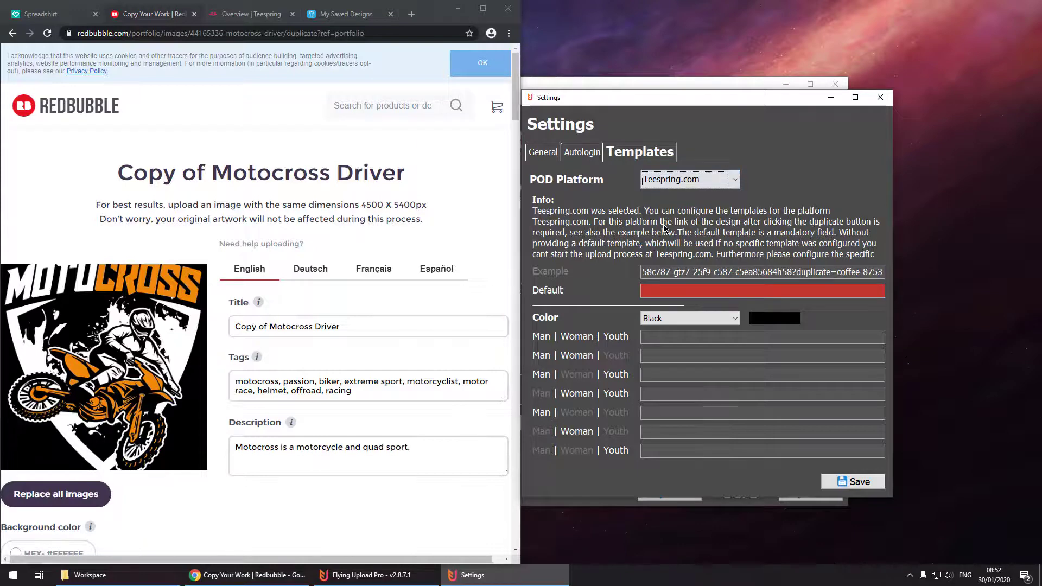
pyautogui.click(251, 14)
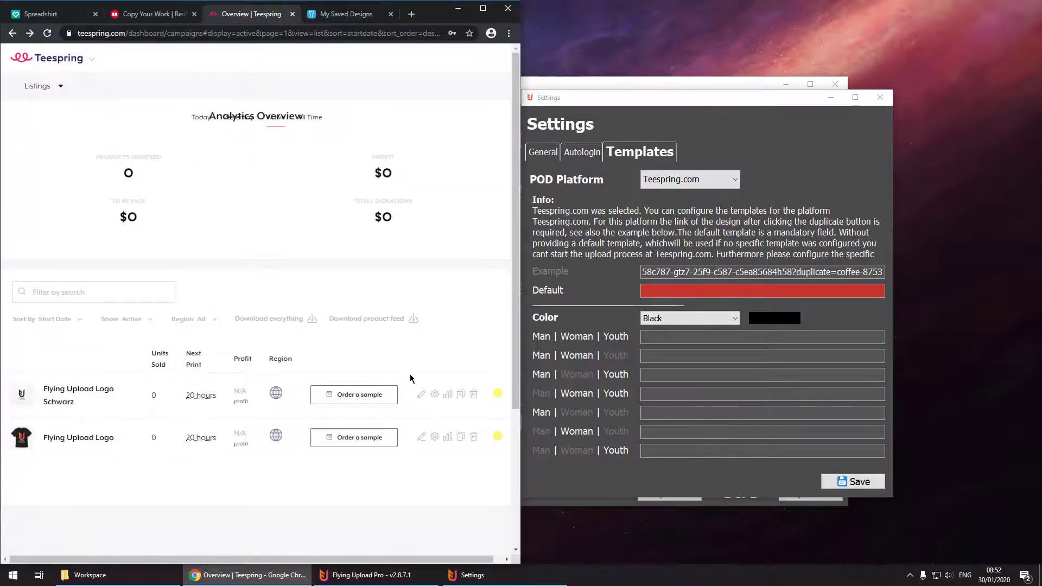
pyautogui.click(461, 395)
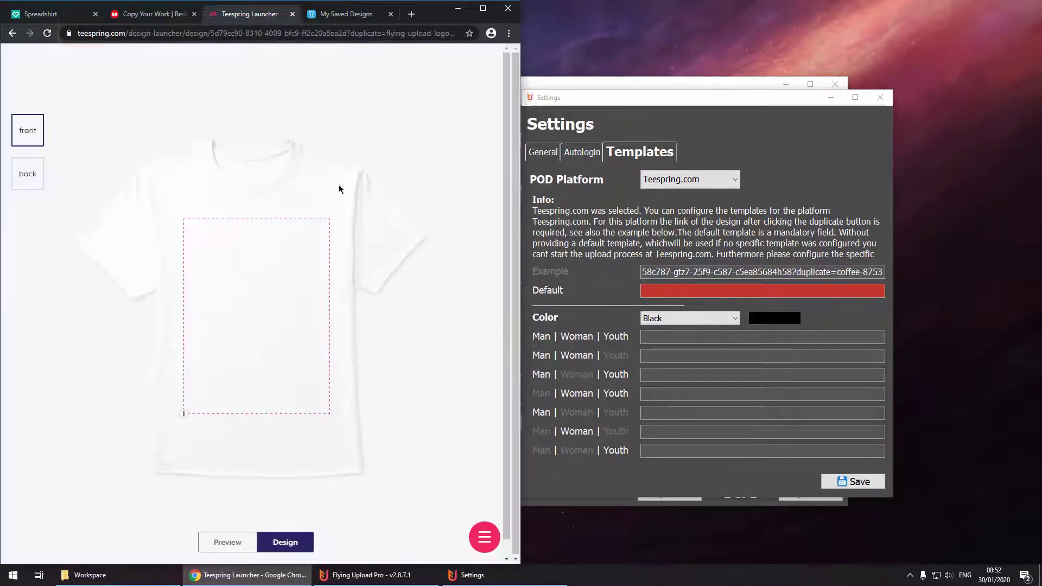
pyautogui.click(282, 35)
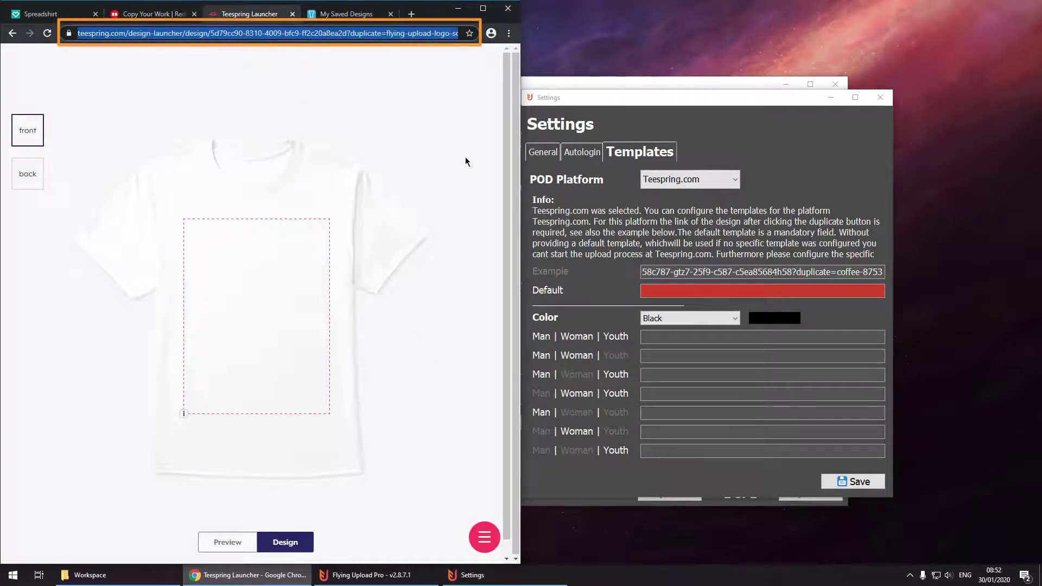
pyautogui.click(650, 290)
pyautogui.hotkey('ctrl', 'v')
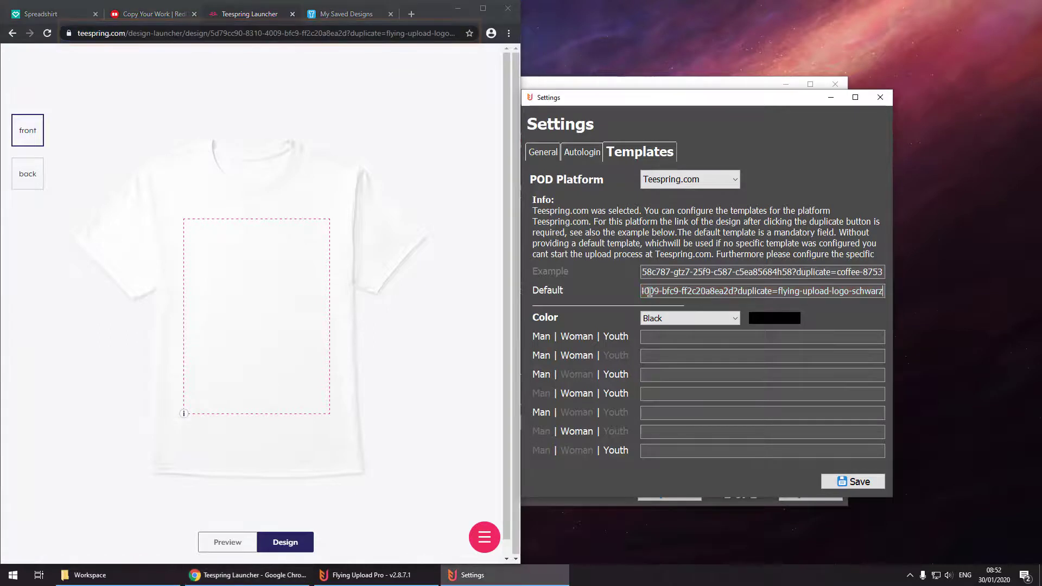
pyautogui.click(653, 182)
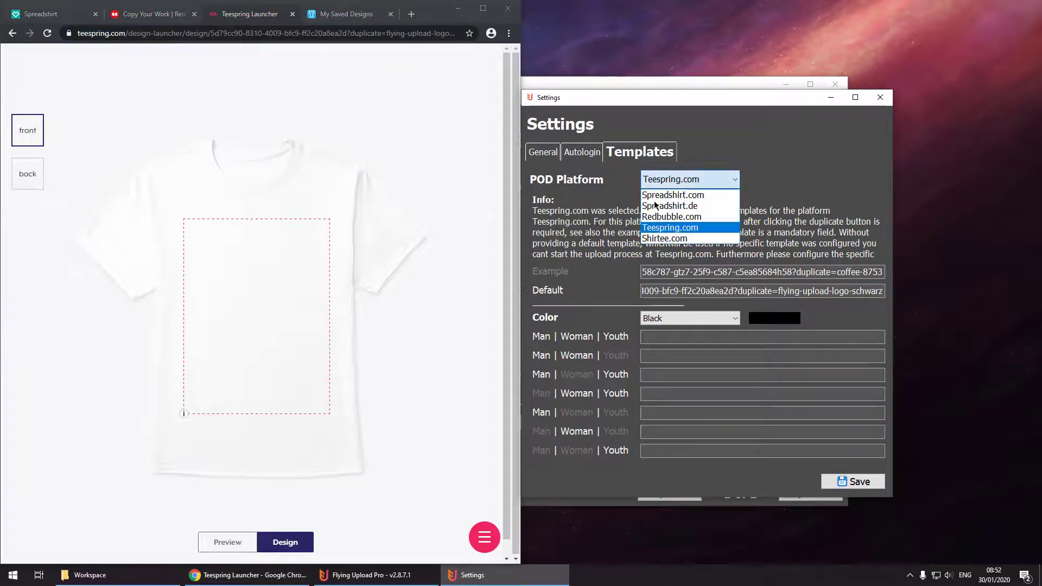
# Paste Flying Upload Logo campaign ID HXH57M6O into Shirtee.com's Default field and save the settings.
pyautogui.click(661, 242)
pyautogui.click(352, 16)
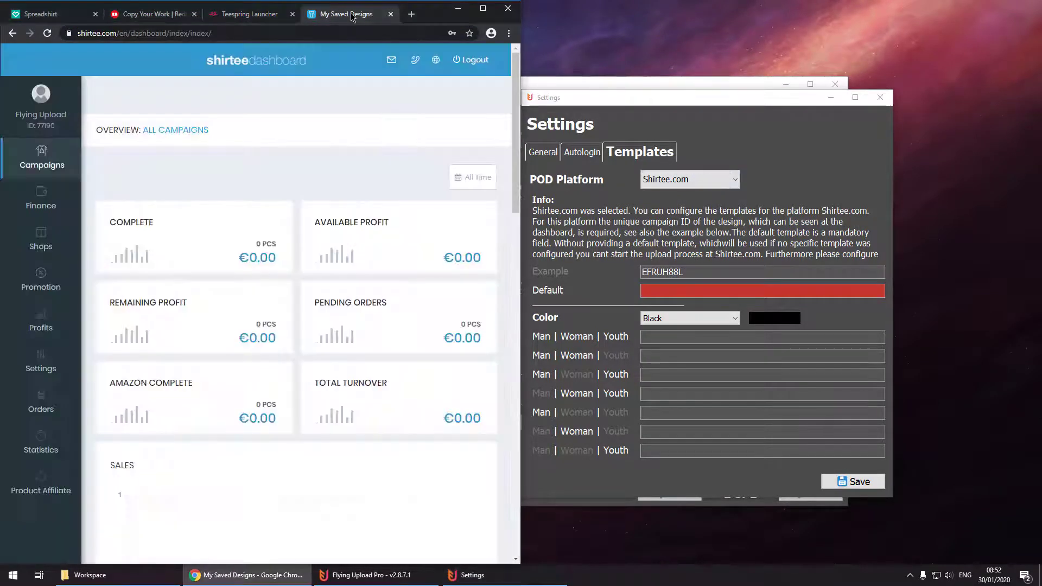
pyautogui.scroll(-10, 357, 153)
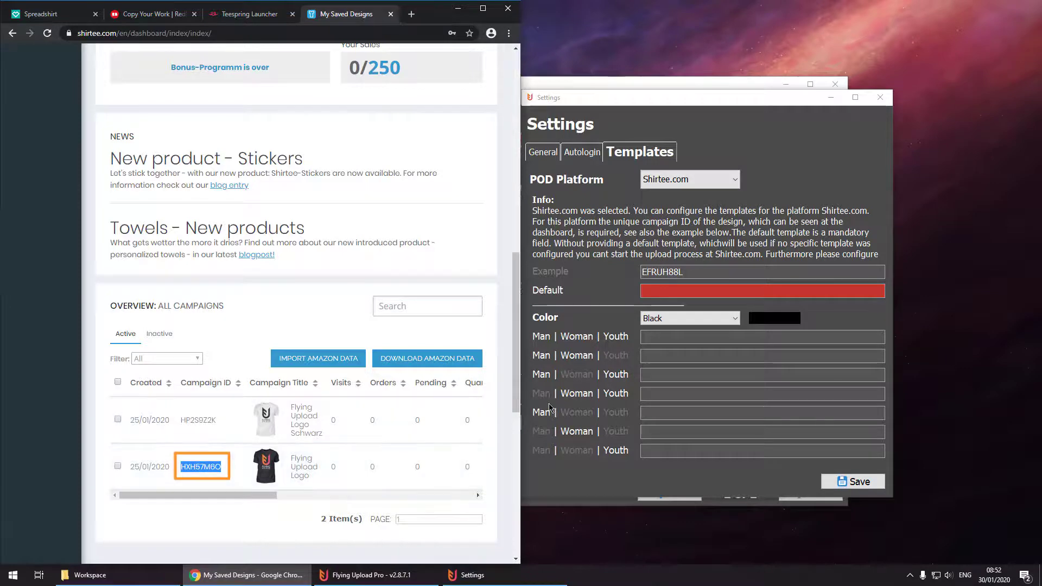
pyautogui.click(688, 291)
pyautogui.hotkey('ctrl', 'v')
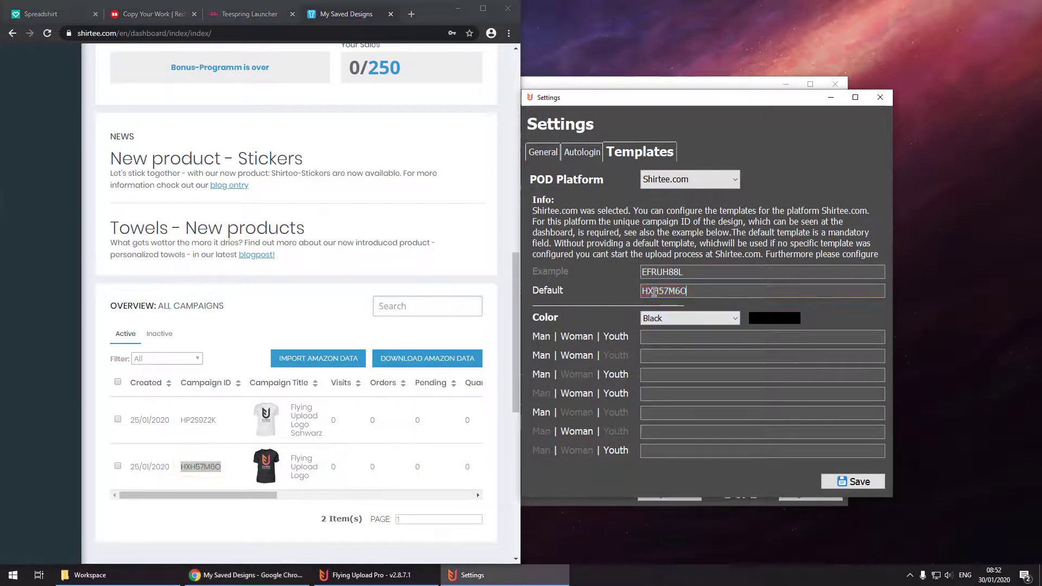
pyautogui.click(459, 10)
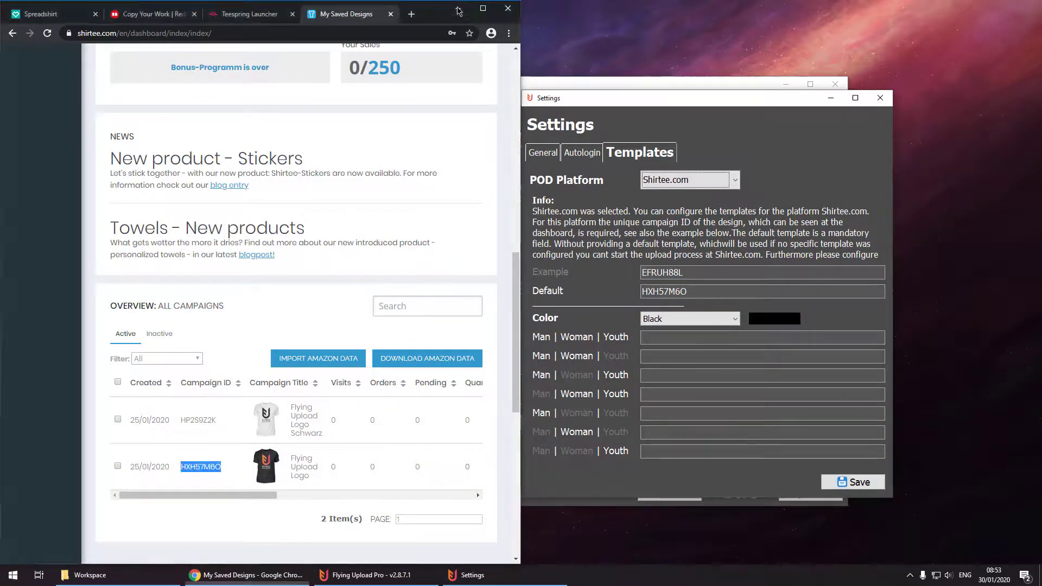
pyautogui.click(847, 482)
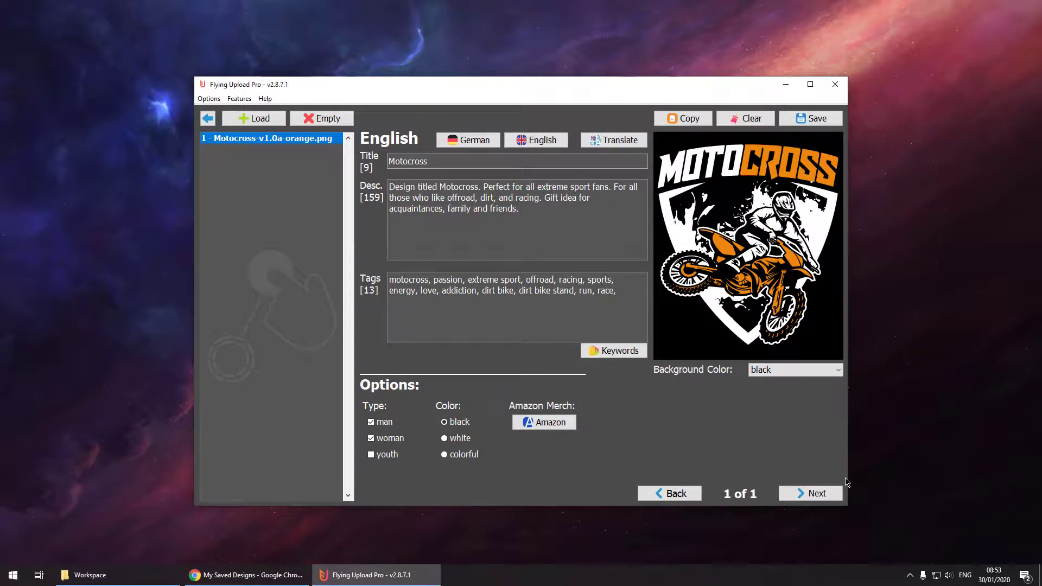
# From the start screen's Upload view, start uploading Motocross-v1.0a-orange.png to Teespring.com and Shirtee.com.
pyautogui.click(208, 118)
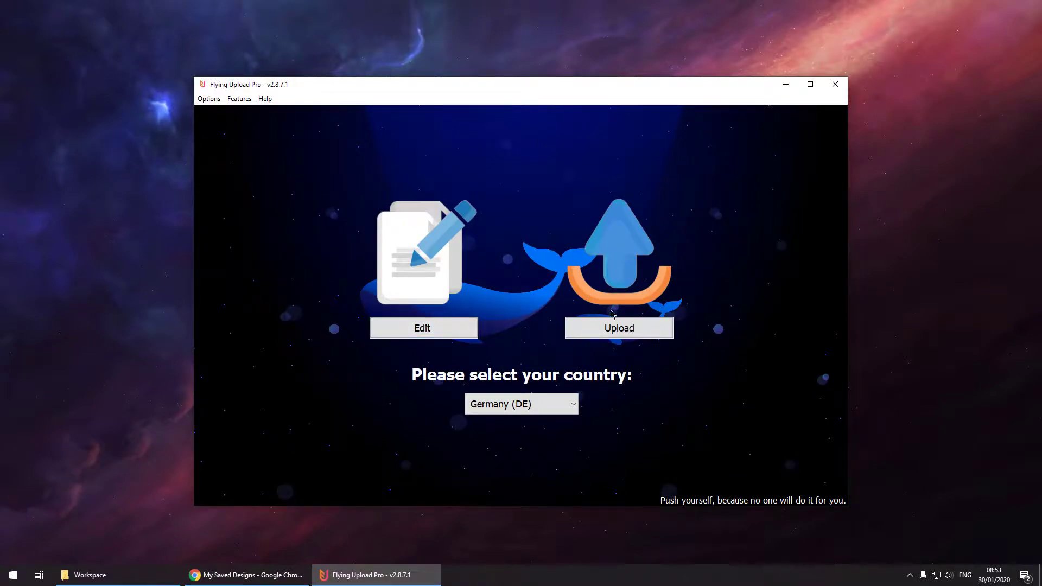
pyautogui.click(624, 327)
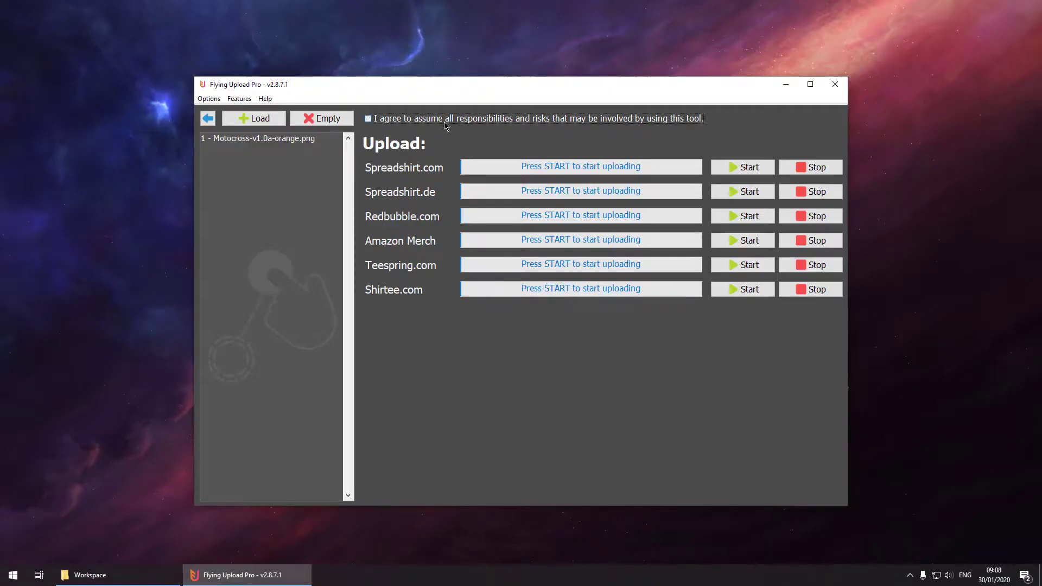
pyautogui.click(744, 269)
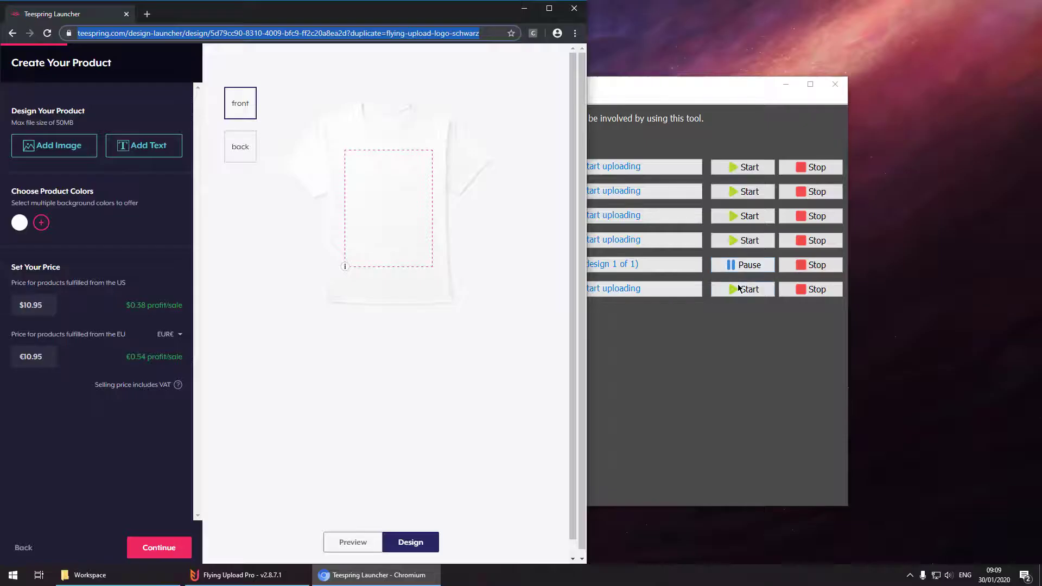
pyautogui.click(738, 288)
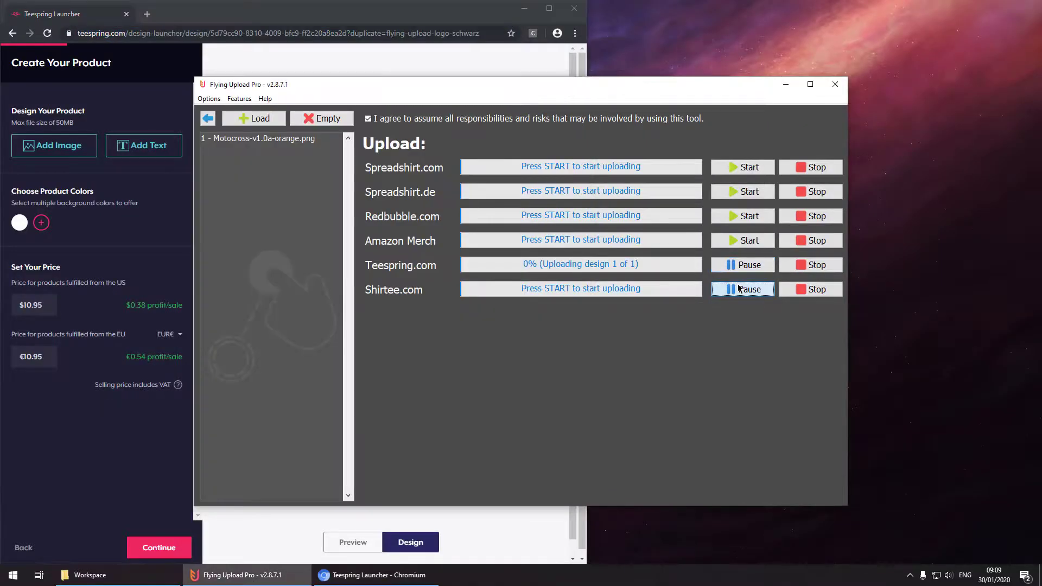